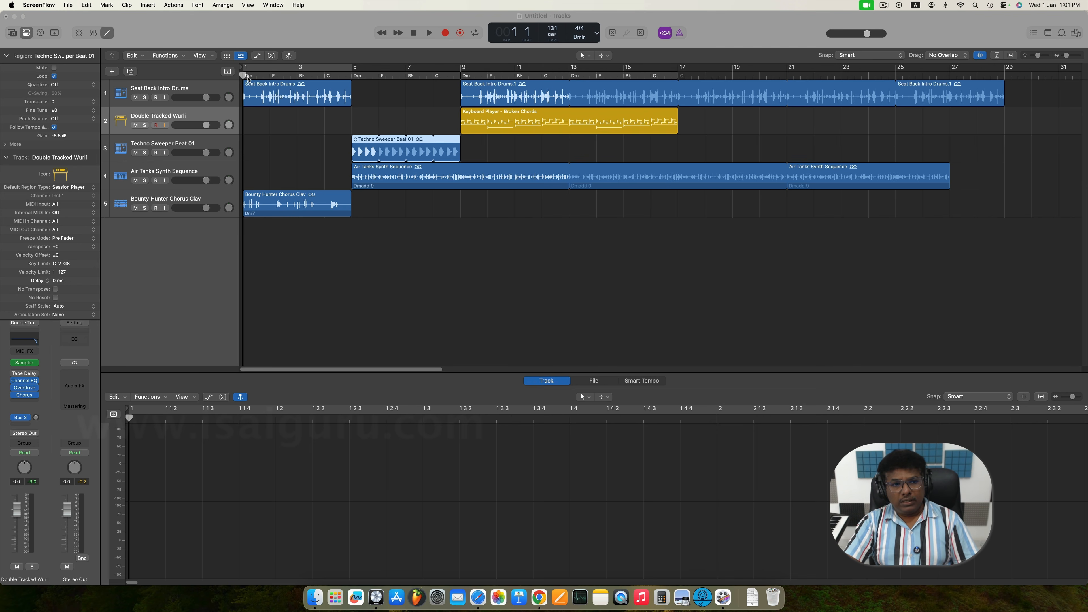
Move the playhead through bars 6 and 7 to the start of bar 9.
click(392, 75)
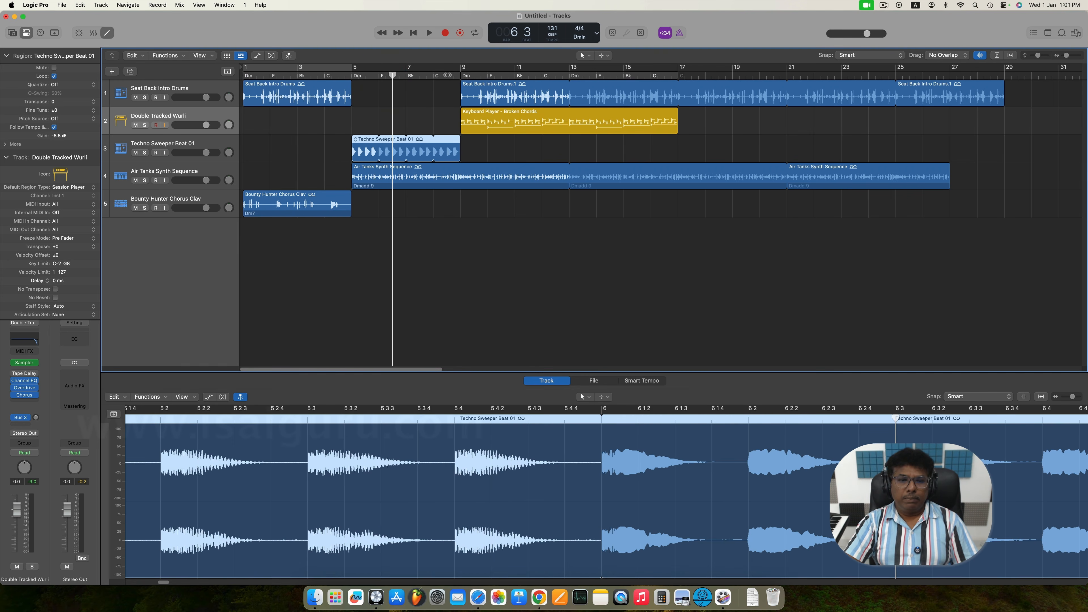
click(430, 77)
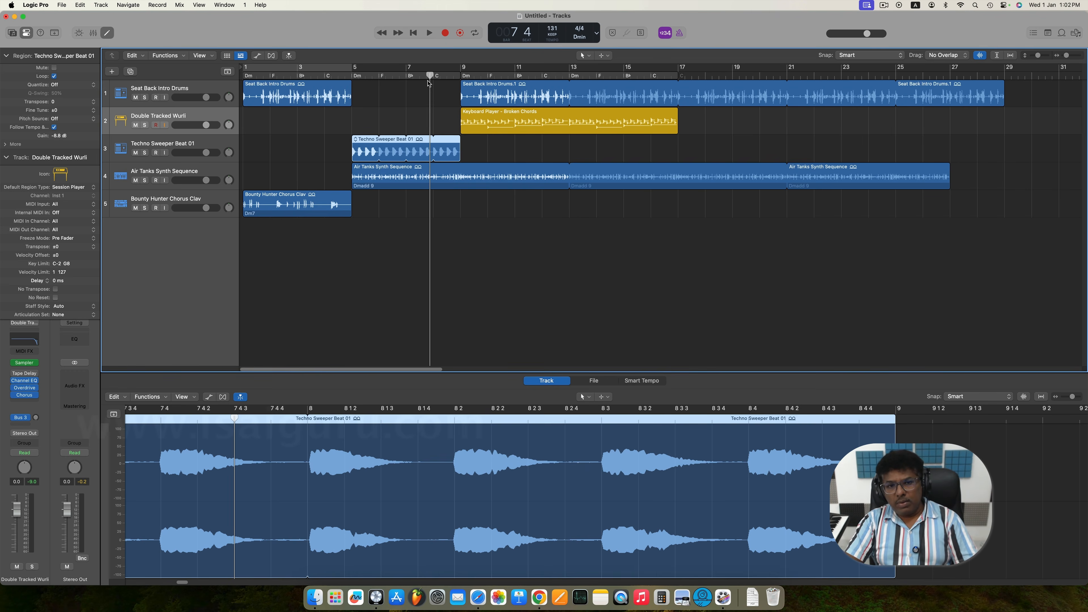
drag(430, 76, 461, 75)
Start playback of the arrangement, stop it, and start it again.
click(428, 34)
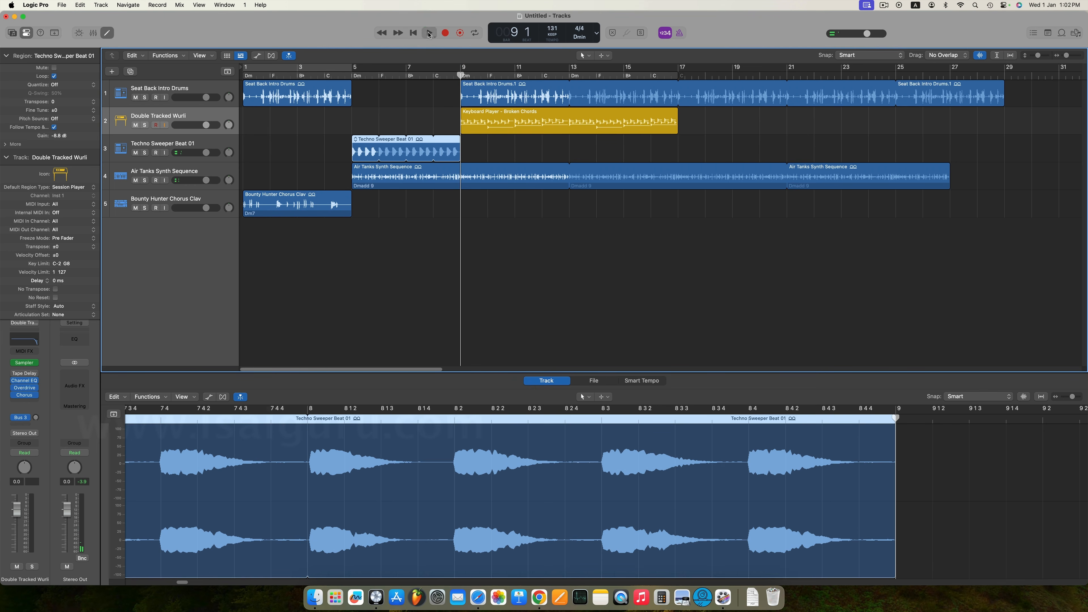
click(414, 35)
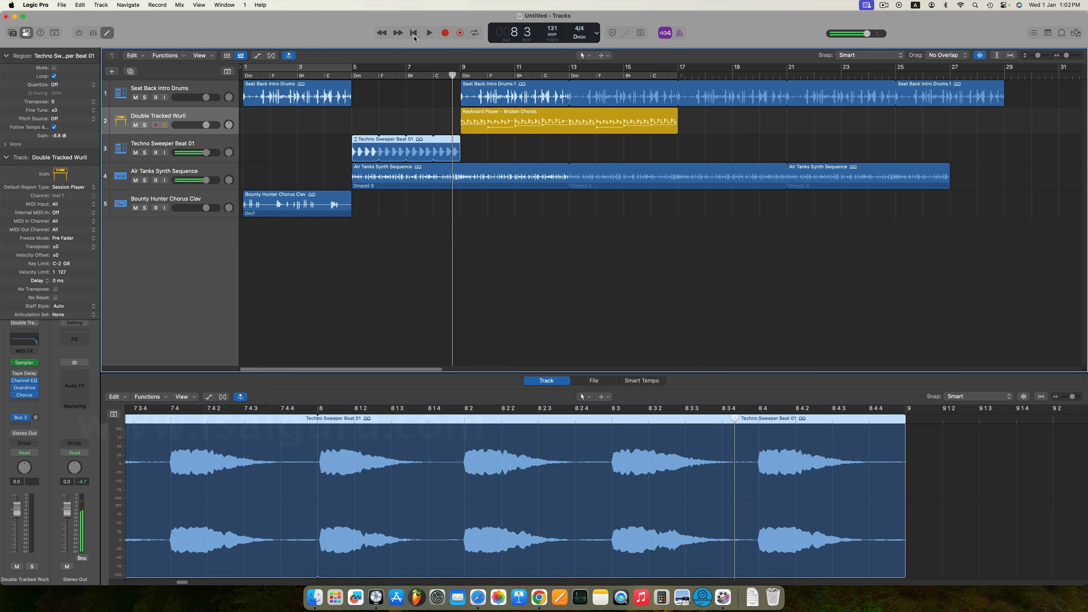
click(428, 34)
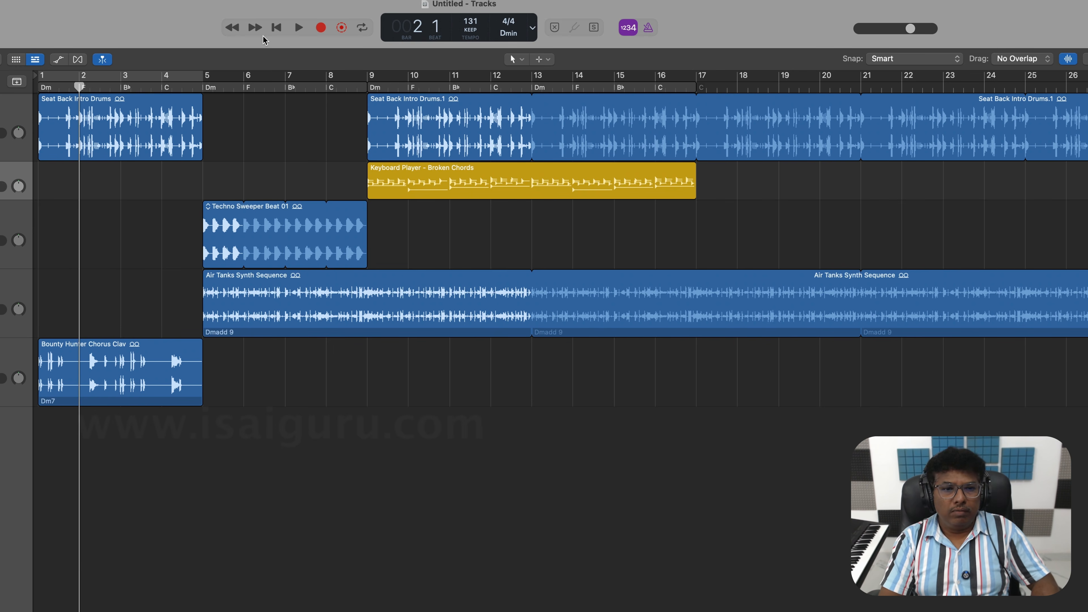
Place the playhead at the start of bar 6 and play the arrangement from there.
click(305, 85)
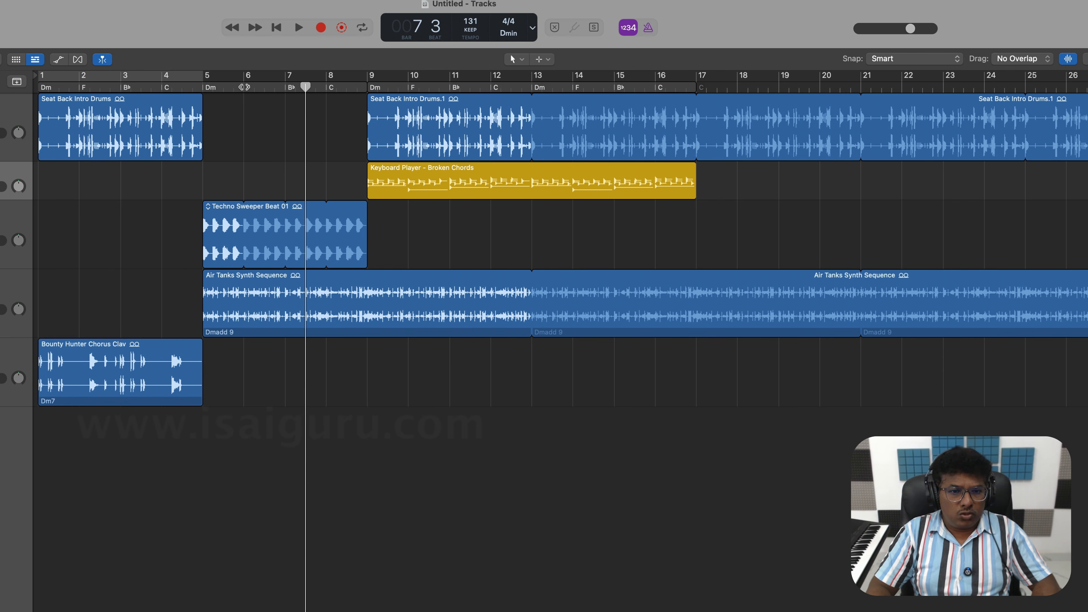
click(243, 84)
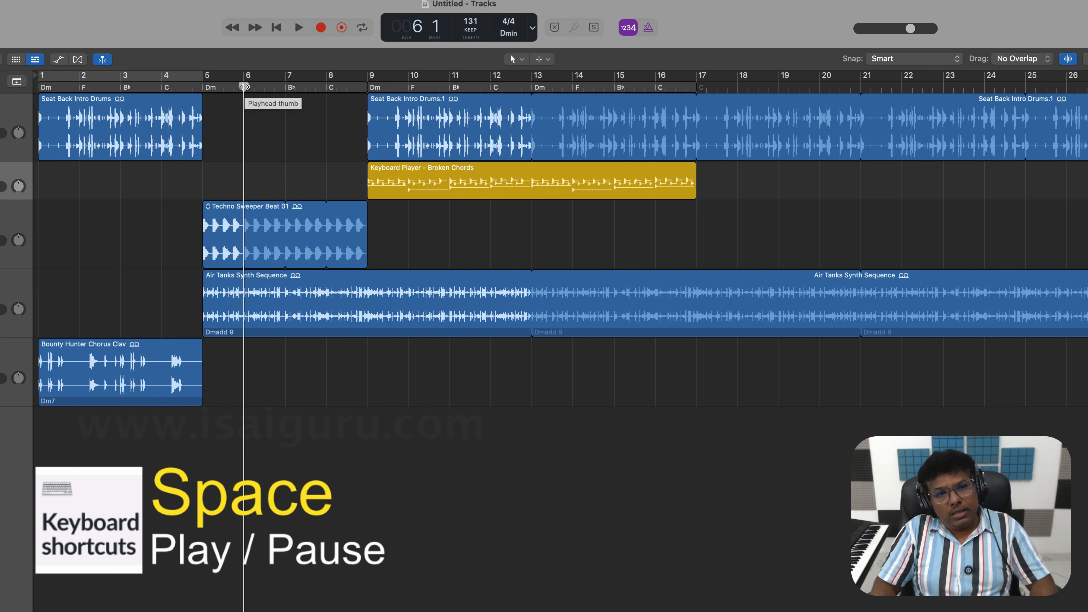
key(space)
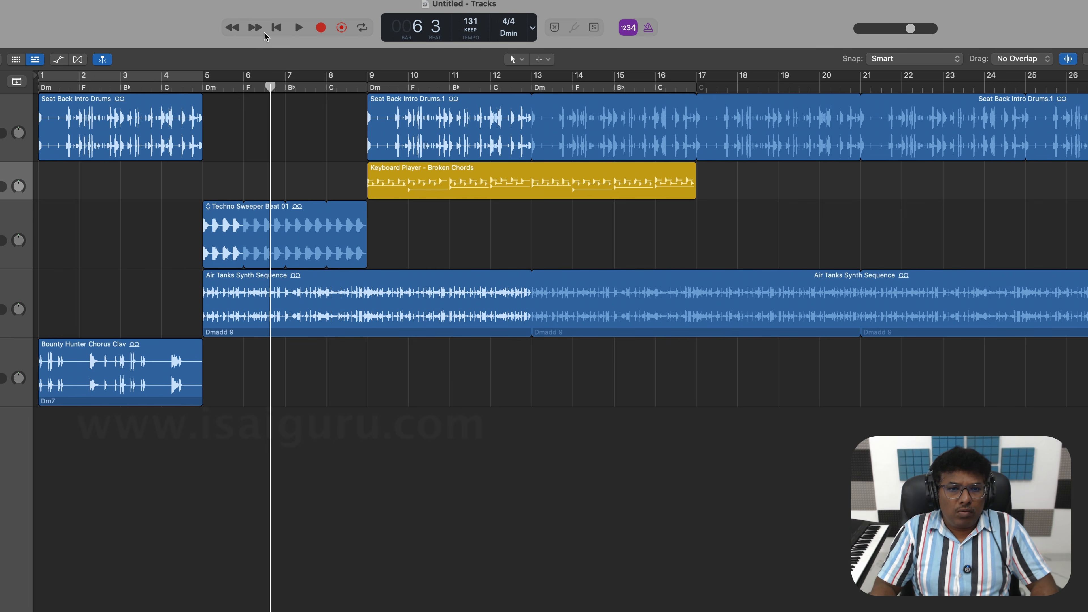
Bring the playhead back to bar 2 and fast-forward it one bar at a time to bar 8.
drag(270, 87, 80, 88)
click(255, 27)
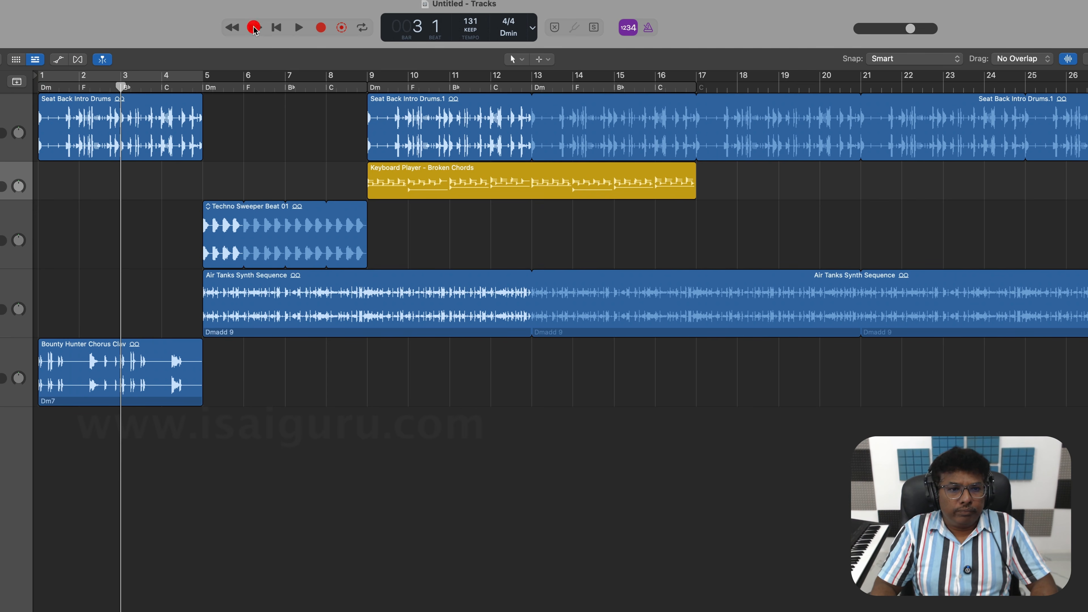
click(255, 28)
click(256, 28)
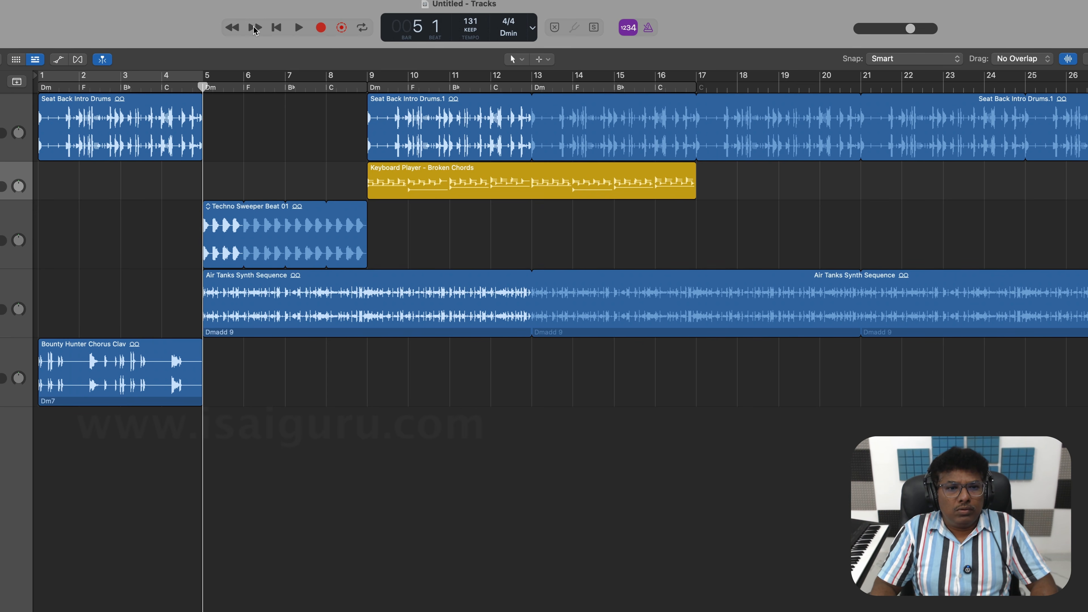
click(255, 28)
click(255, 28)
click(256, 28)
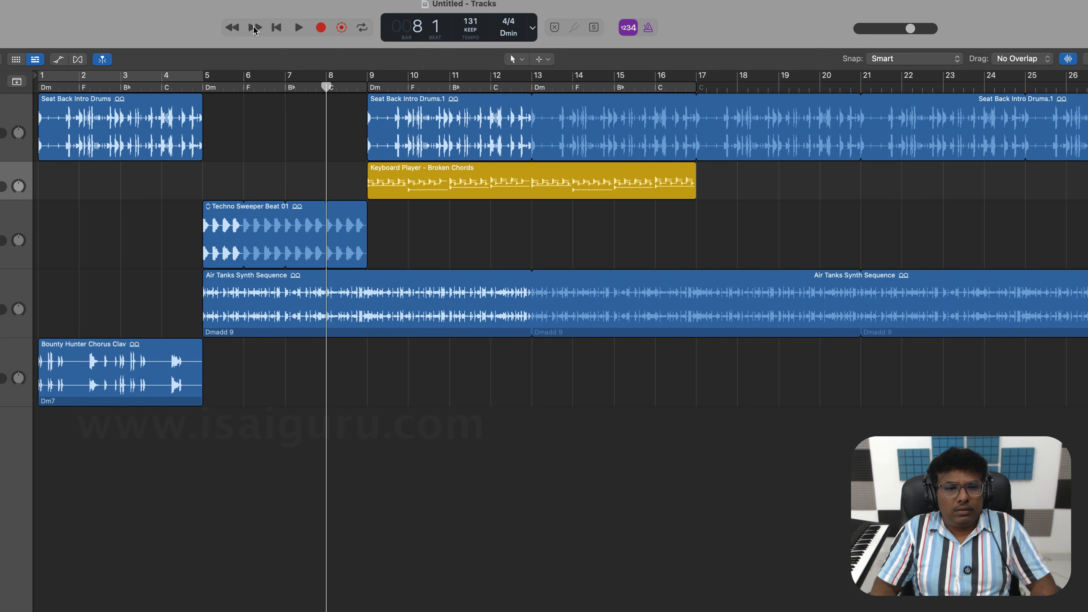
Rewind the playhead bar by bar from bar 8 to the start of the project.
click(231, 28)
click(232, 28)
click(232, 28)
click(232, 28)
click(231, 27)
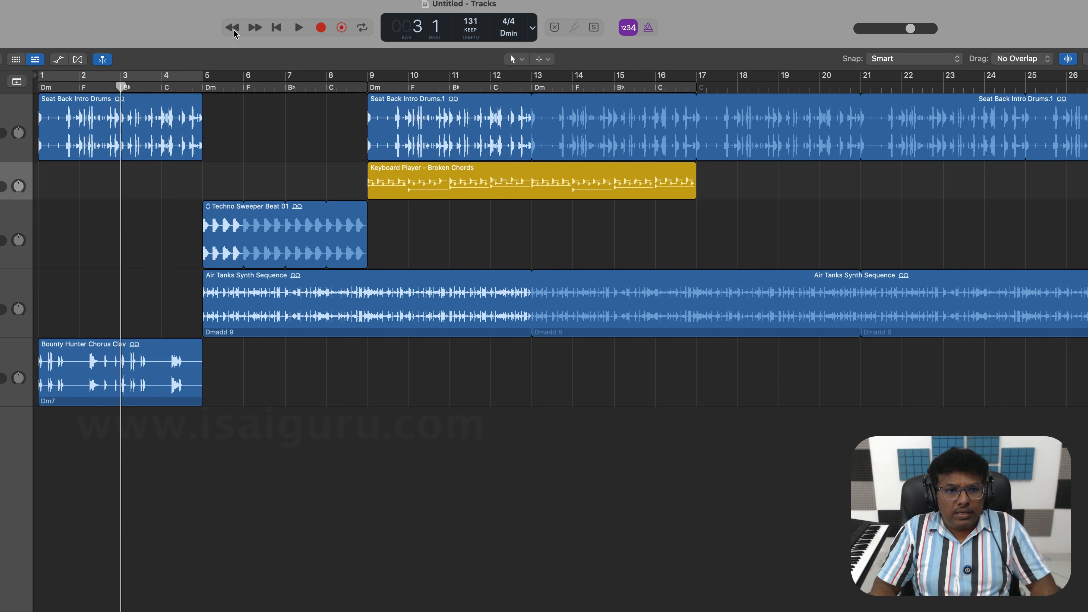
click(233, 28)
click(233, 29)
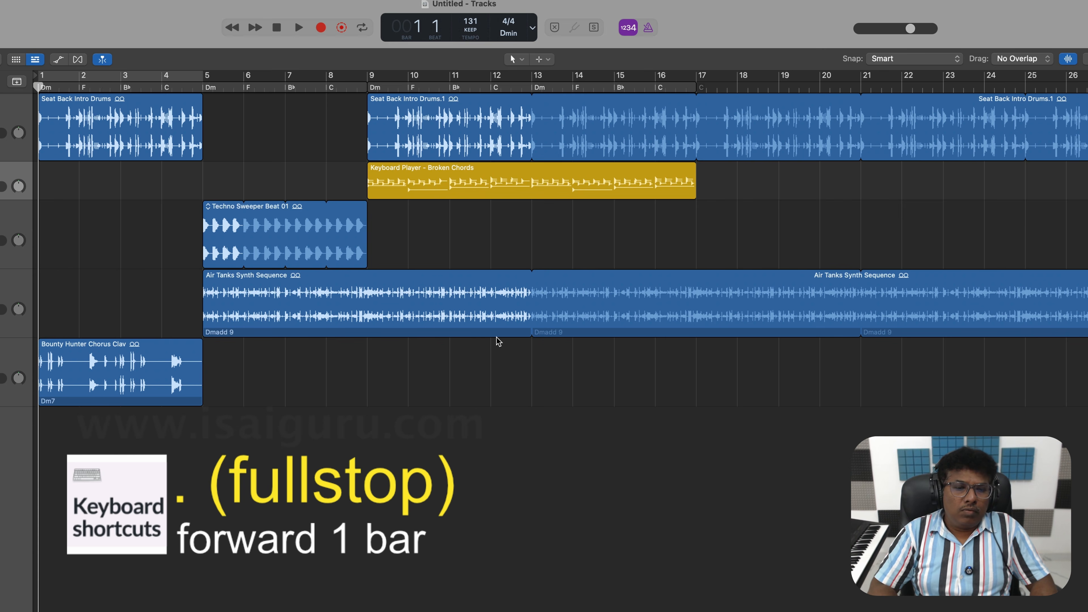
Advance the playhead in one-bar increments from bar 1 to bar 8.
key(period)
key(period)
key(period)
key(period)
key(period)
key(period)
key(period)
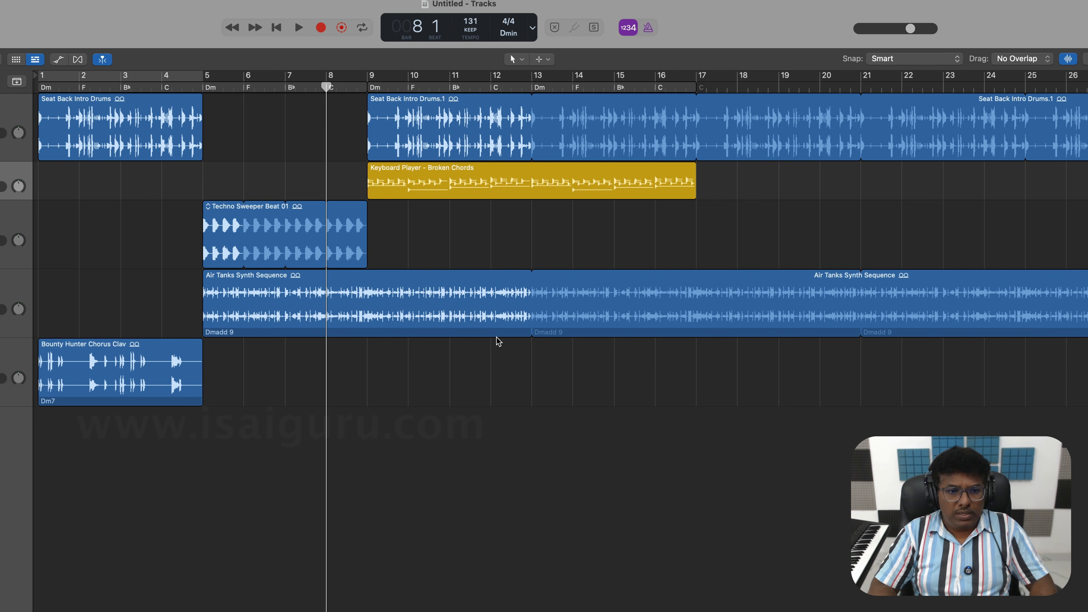
Move the playhead backward in one-bar increments from bar 8 to bar 1.
key(comma)
key(comma)
key(comma)
key(comma)
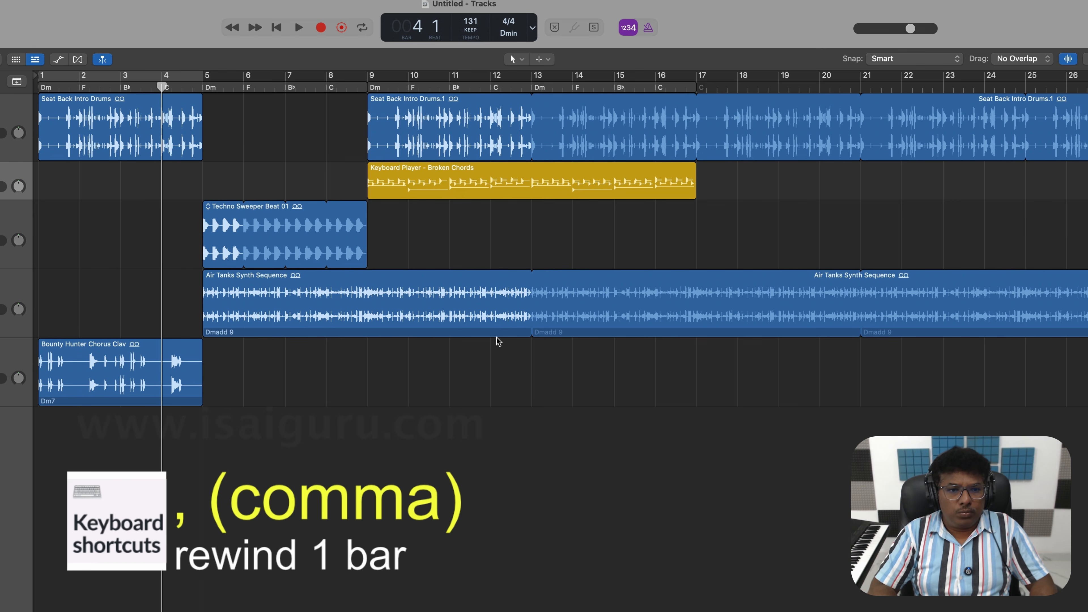
key(comma)
key(comma)
key(comma)
Place the playhead at bar 15 and again at bar 14, returning it to the project's beginning each time.
click(635, 79)
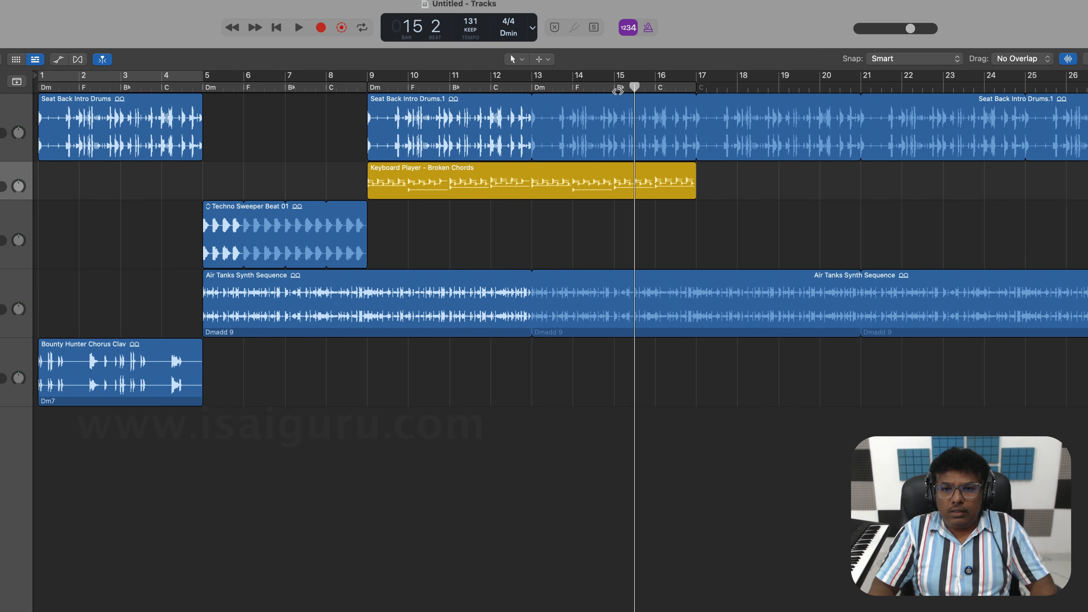
click(617, 89)
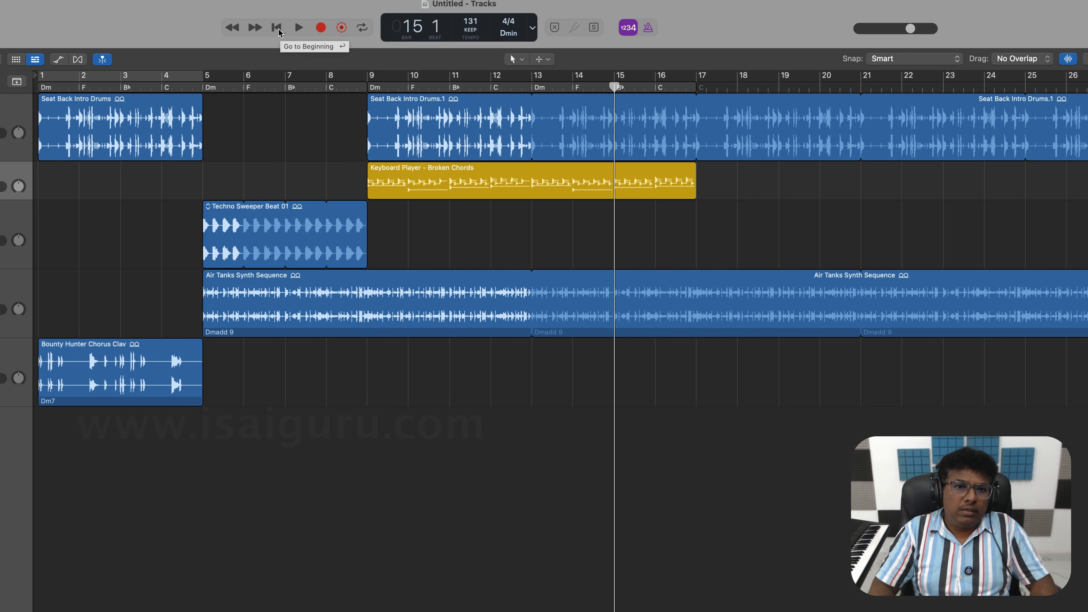
click(276, 35)
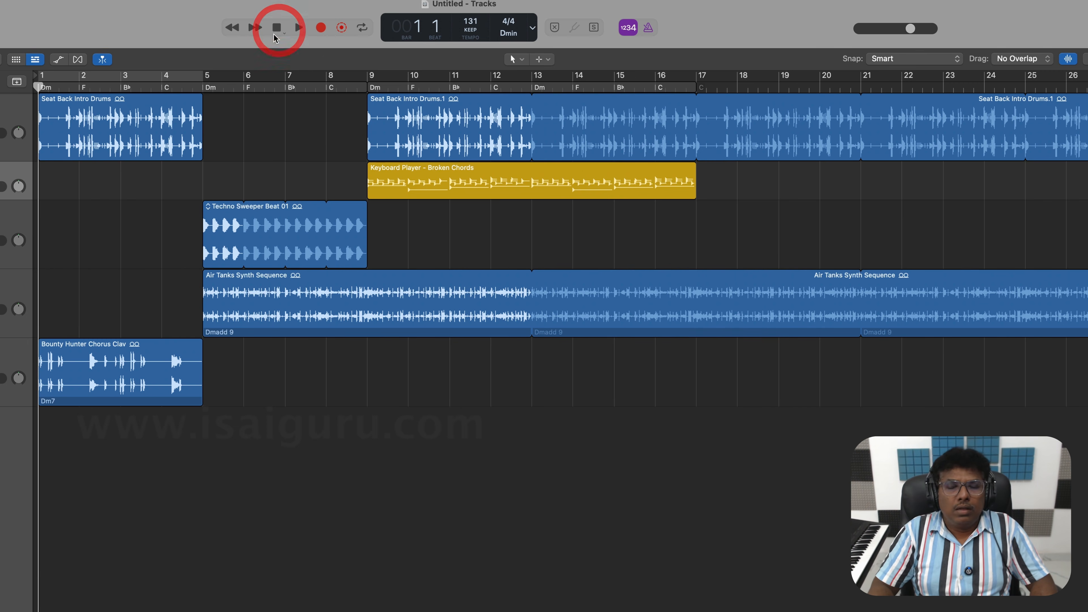
click(573, 82)
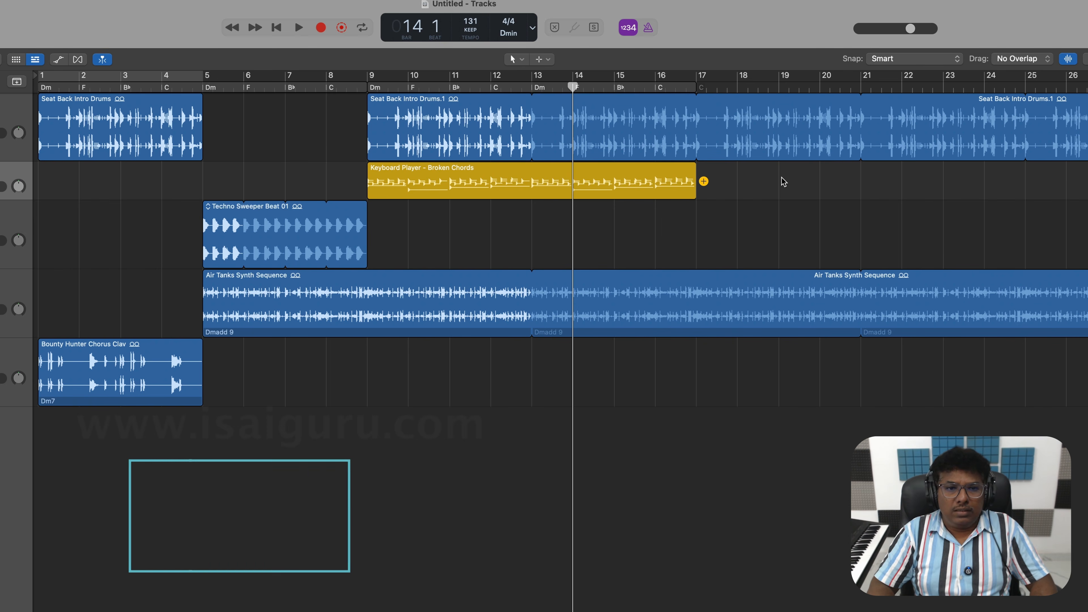
key(Return)
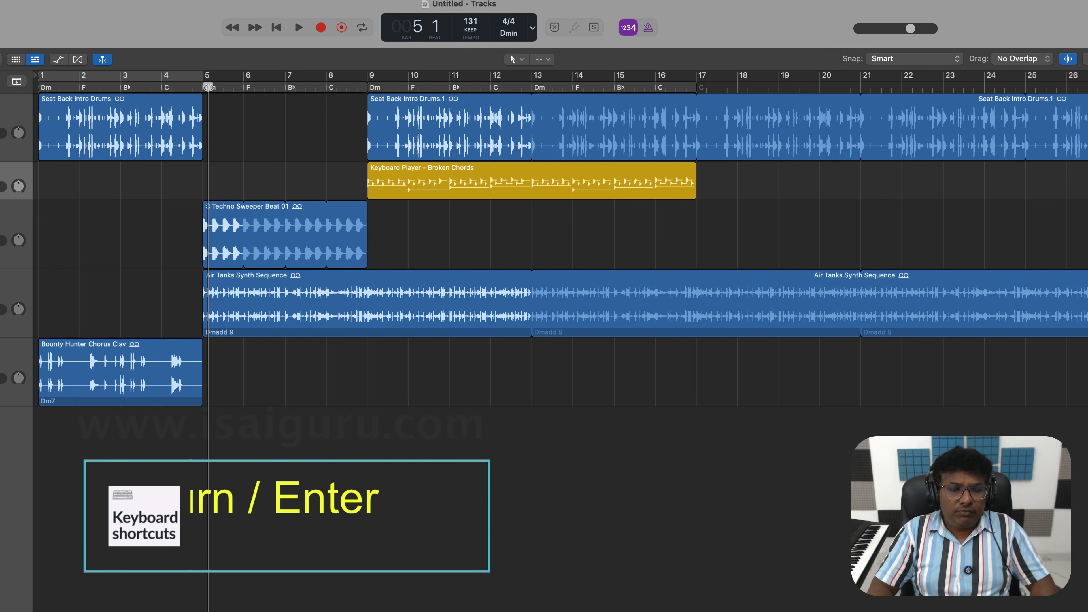
Set the playhead at bar 4 and jump it forward twice by eight bars to bar 20.
drag(202, 88, 158, 88)
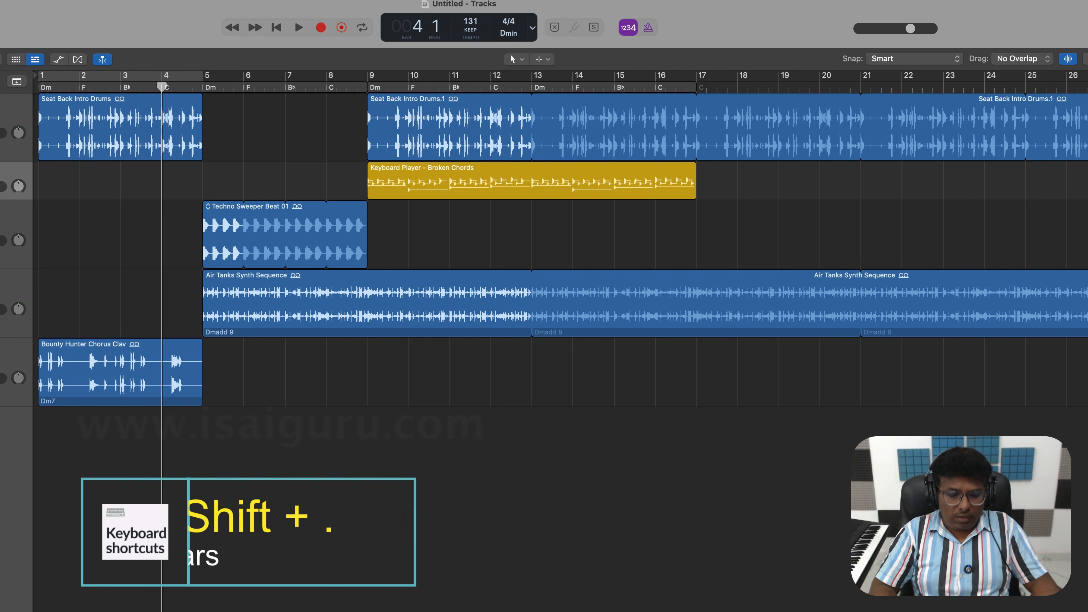
key(shift+period)
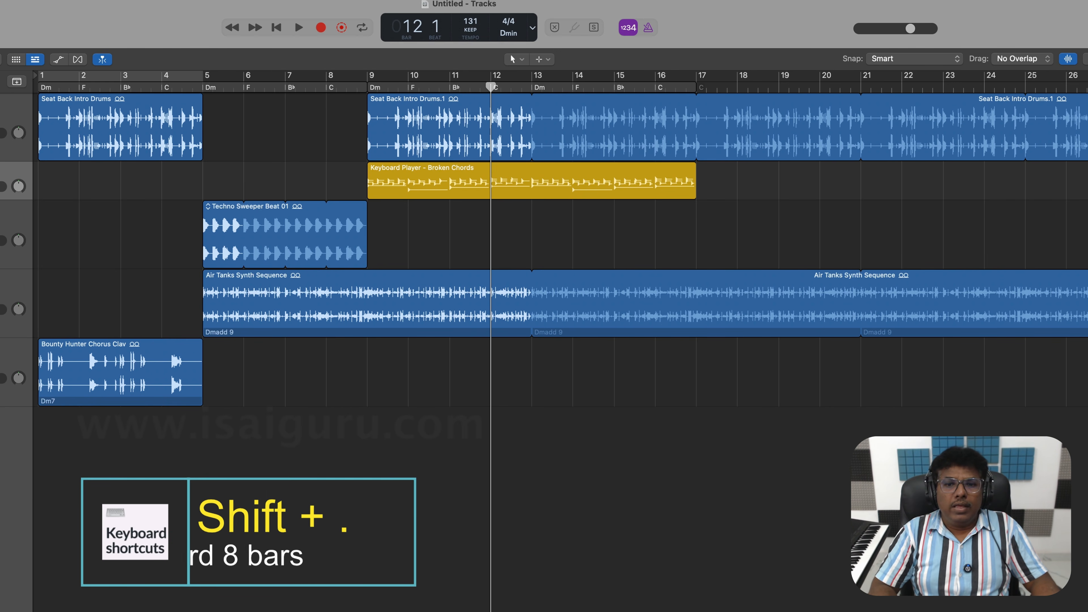
key(shift+period)
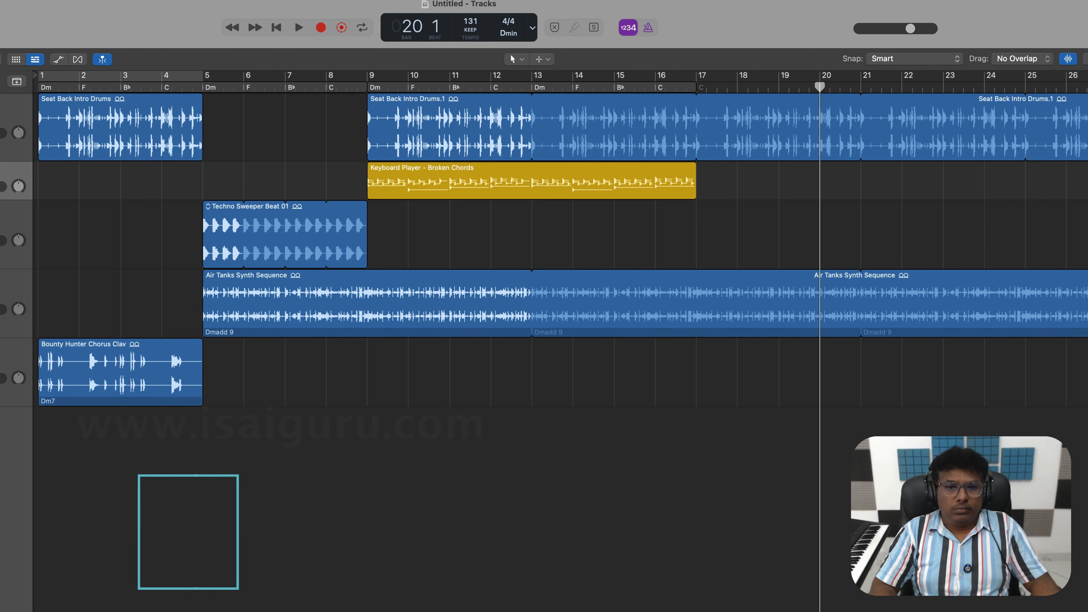
Rewind the playhead in eight-bar jumps from bar 20 to the project's beginning.
key(shift+comma)
key(shift+comma)
key(shift+comma)
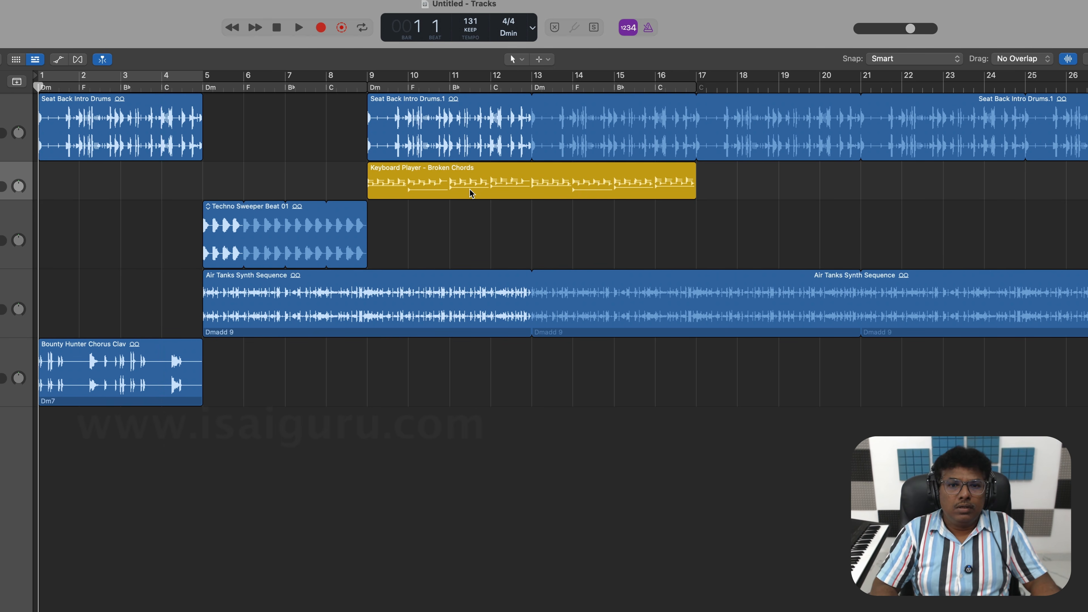
Jump the playhead forward in eight-bar increments through bars 9 and 17 to bar 25, and return it to the beginning.
key(shift+period)
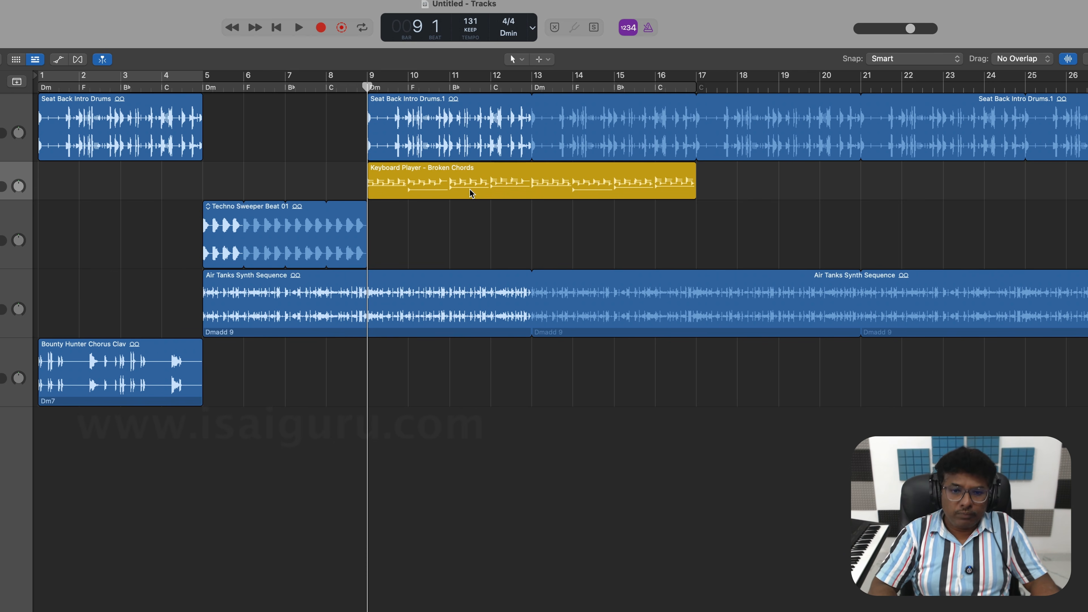
key(shift+period)
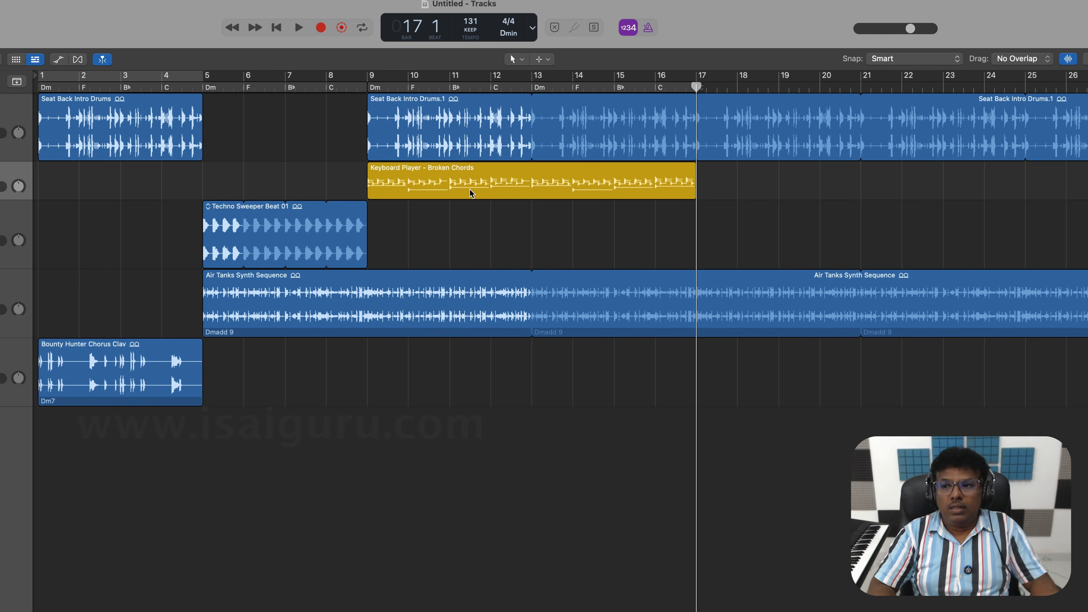
key(shift+period)
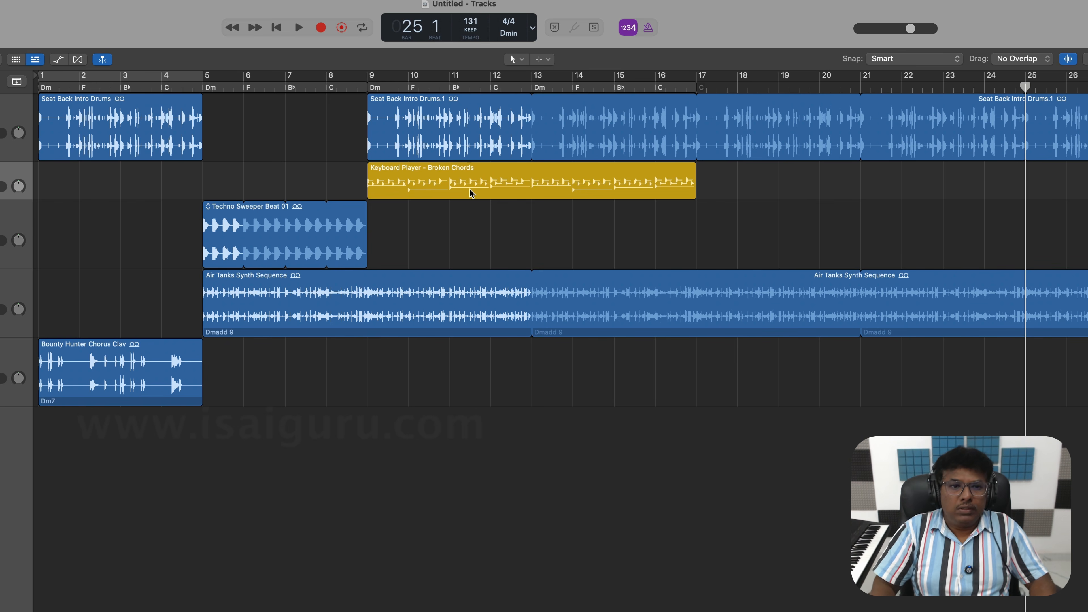
key(Return)
key(space)
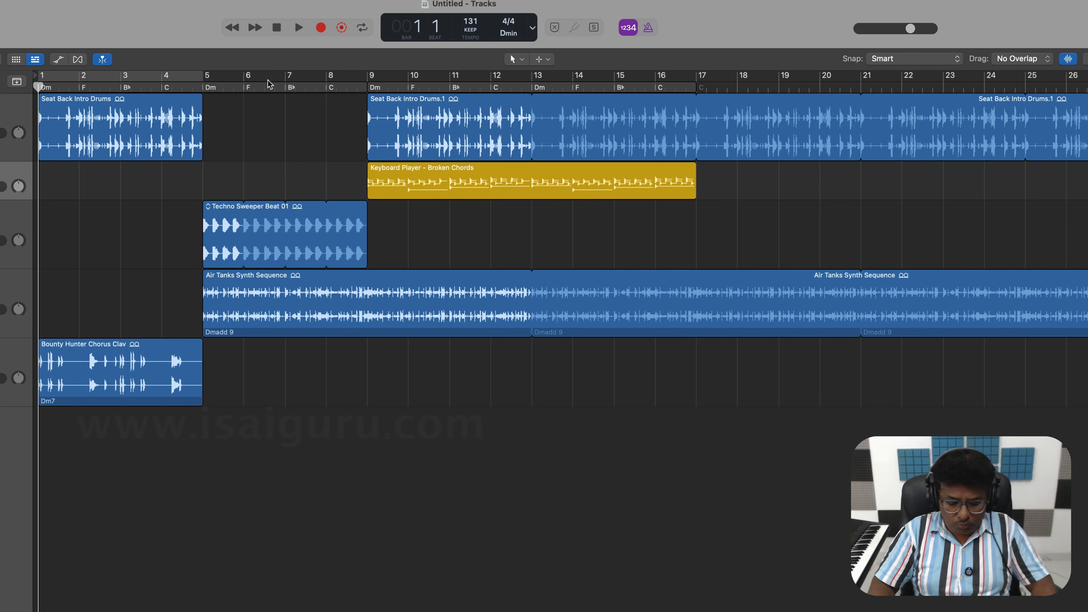
Zoom in horizontally on the timeline until bars 1 to 4 fill the visible arrangement area.
key(super+Right)
key(super+Right)
key(super+Right)
key(super+Right)
key(super+Right)
key(super+Right)
key(super+Right)
key(super+Right)
key(super+Right)
key(super+Right)
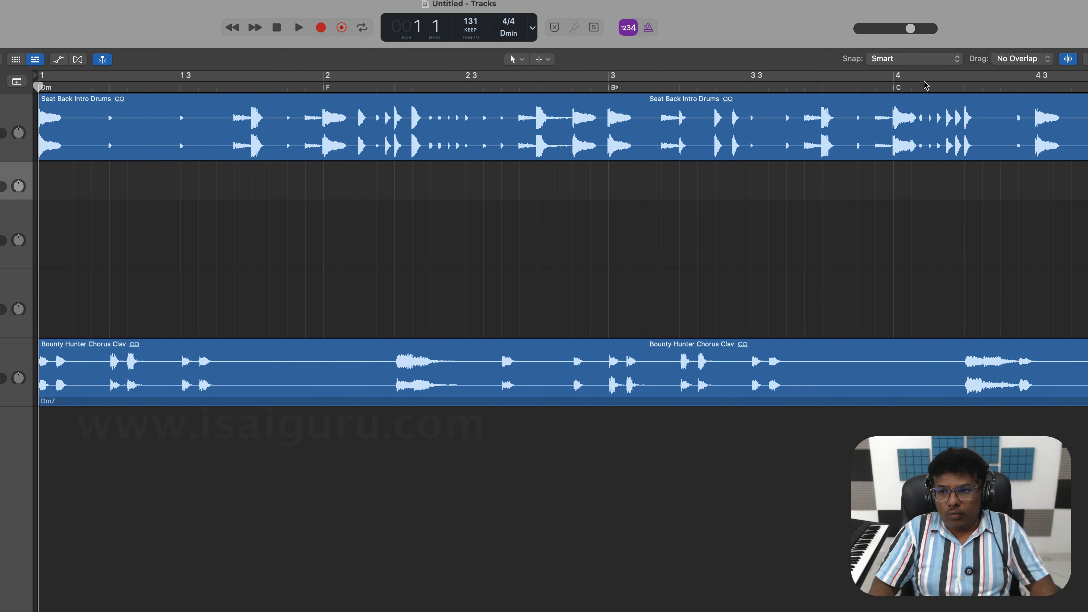
Place the playhead in turn at the starts of bars 2, 3 and 4, and return it to bar 1.
click(323, 87)
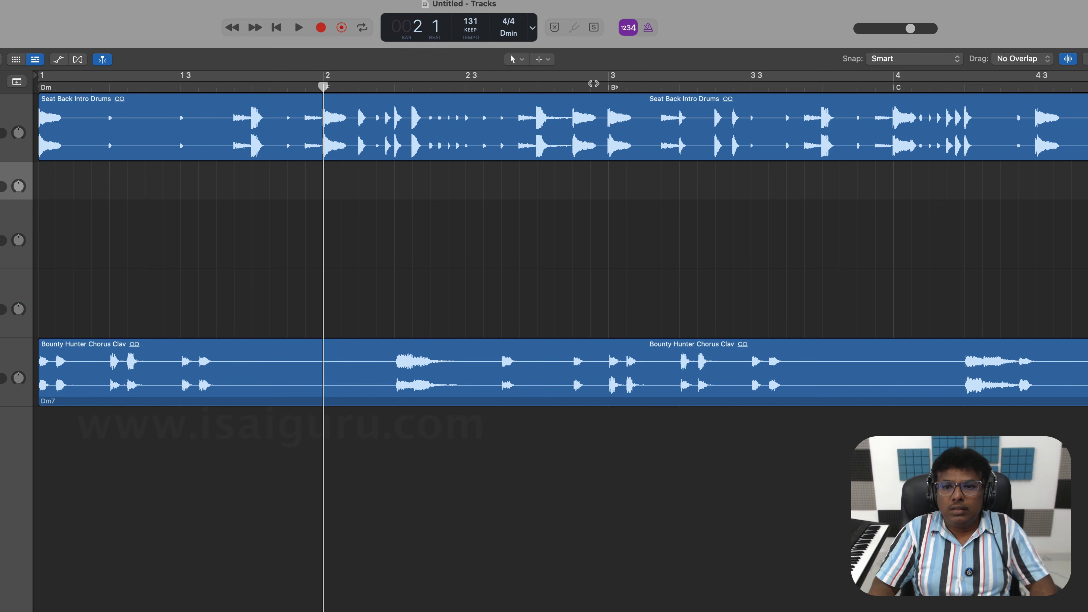
click(608, 88)
click(894, 88)
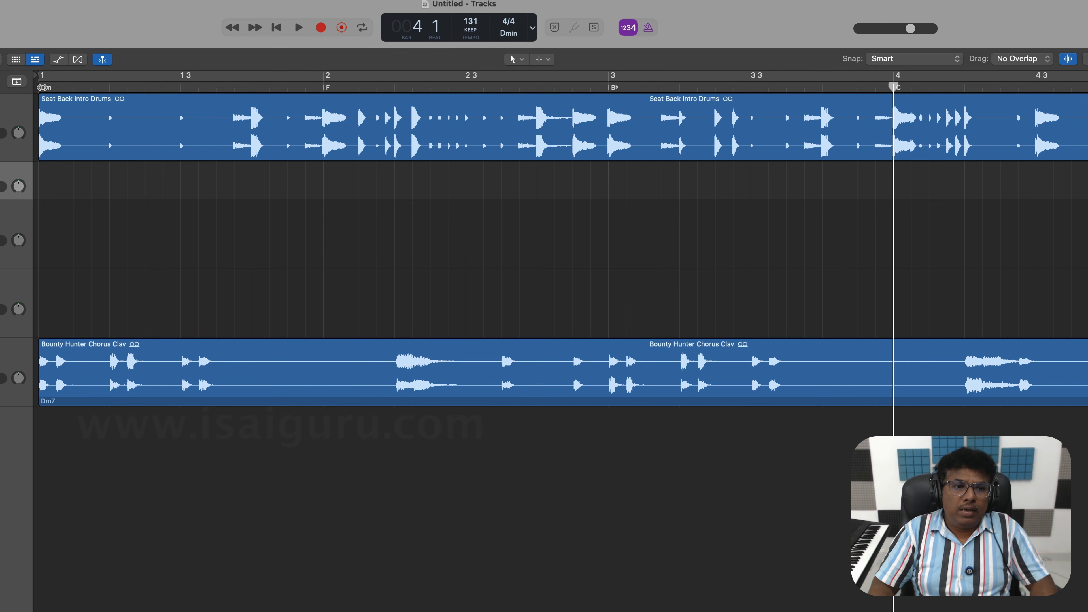
click(42, 87)
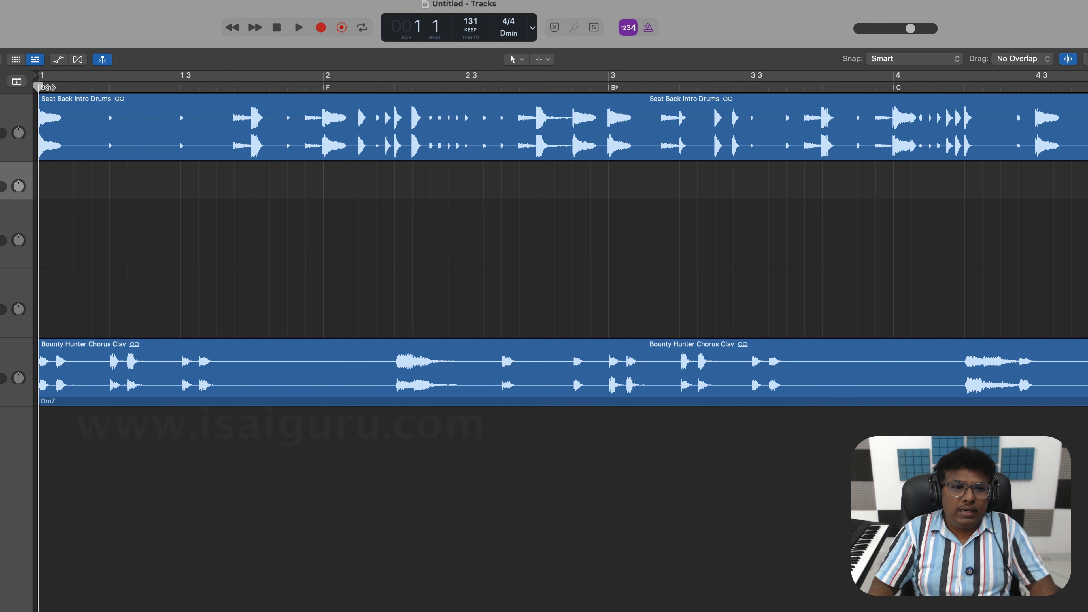
Sweep the playhead from bar 1 to bar 2 and back, and place it on the first grid division after bar 1's start.
drag(42, 87, 322, 91)
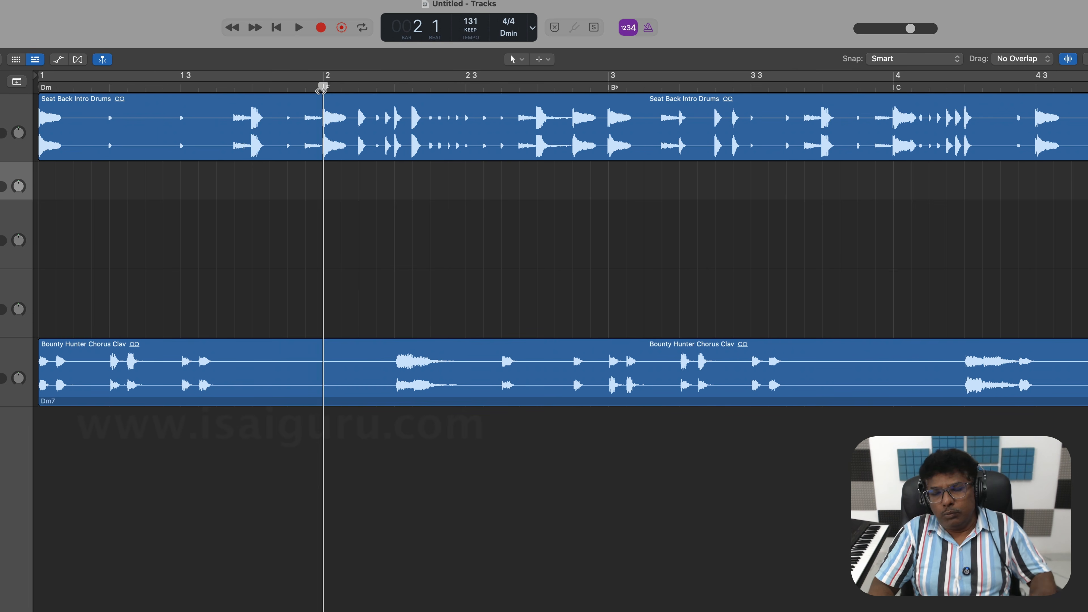
drag(322, 90, 40, 88)
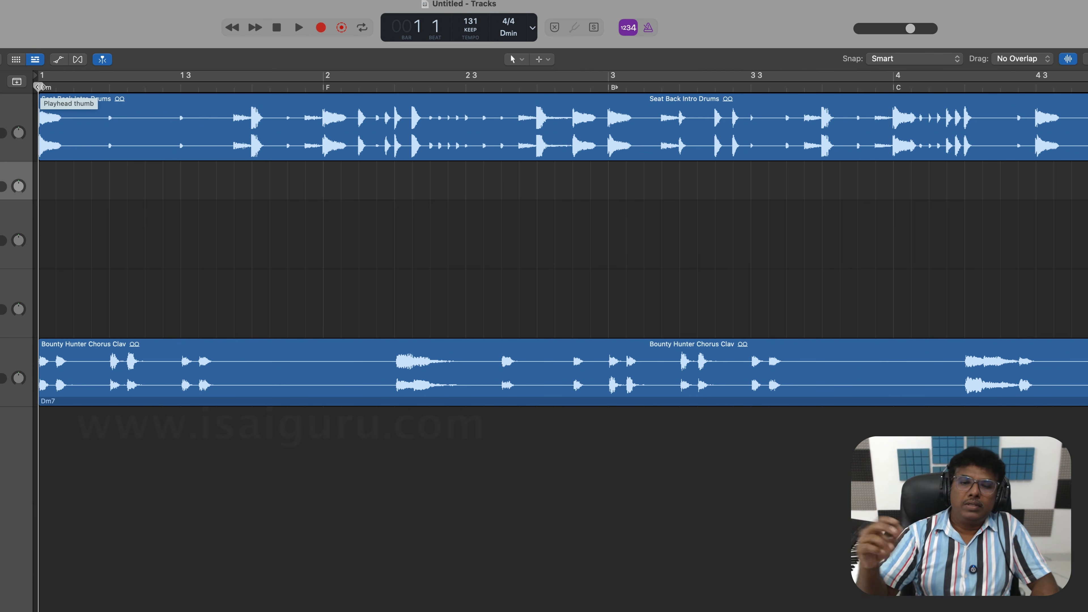
mouse_move(38, 87)
mouse_down()
mouse_move(324, 87)
mouse_move(31, 93)
mouse_up()
click(59, 92)
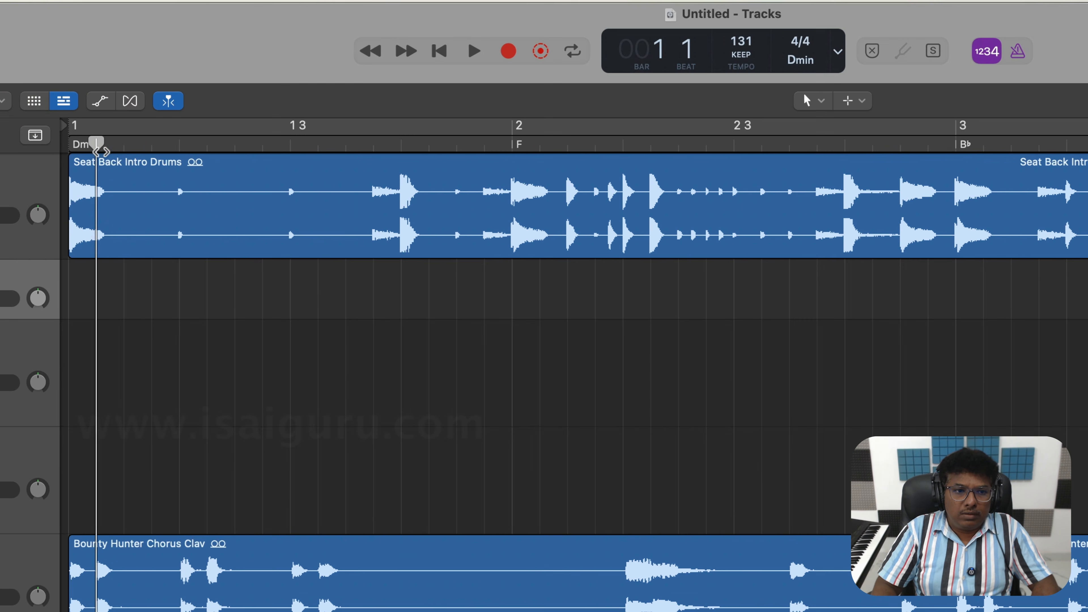
Place the playhead at beats 3 and 4 of bar 1, and sweep it along the timeline to bar 17, beat 4.
drag(101, 151, 338, 263)
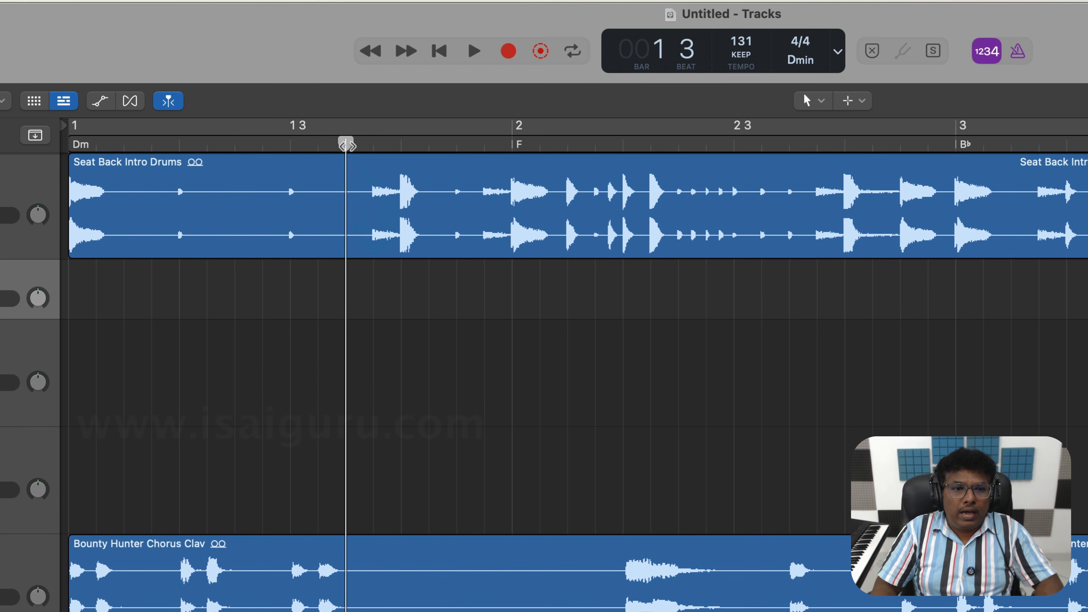
drag(345, 144, 400, 204)
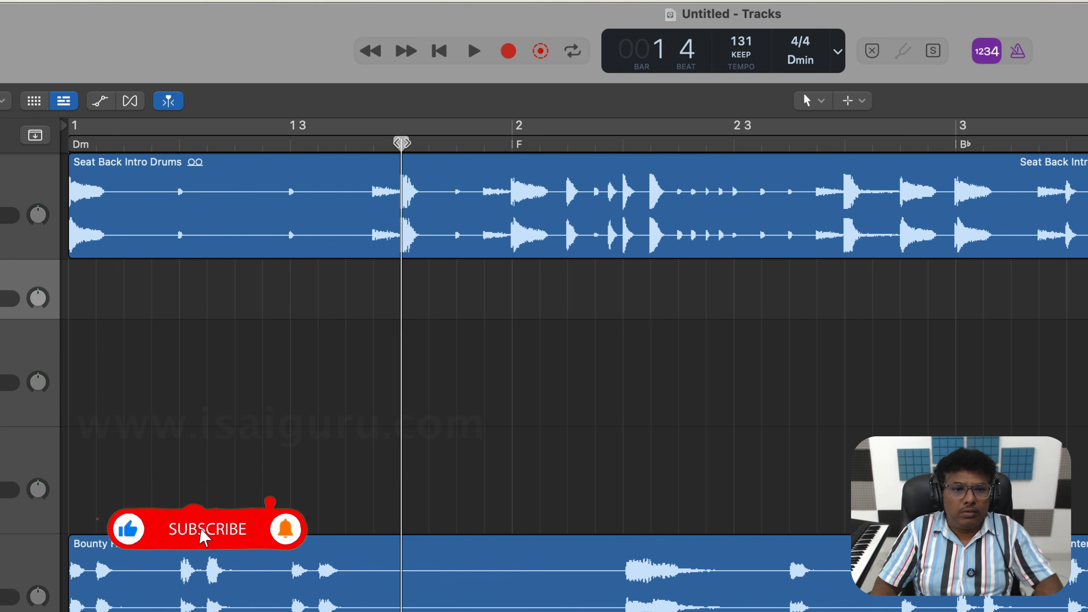
drag(402, 143, 3, 169)
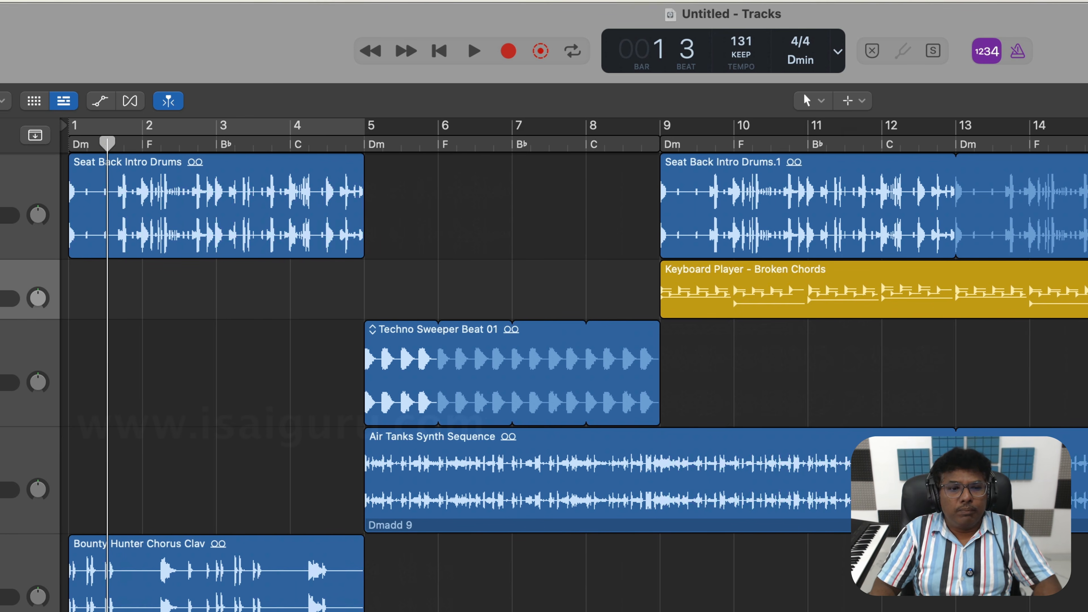
drag(107, 143, 1087, 177)
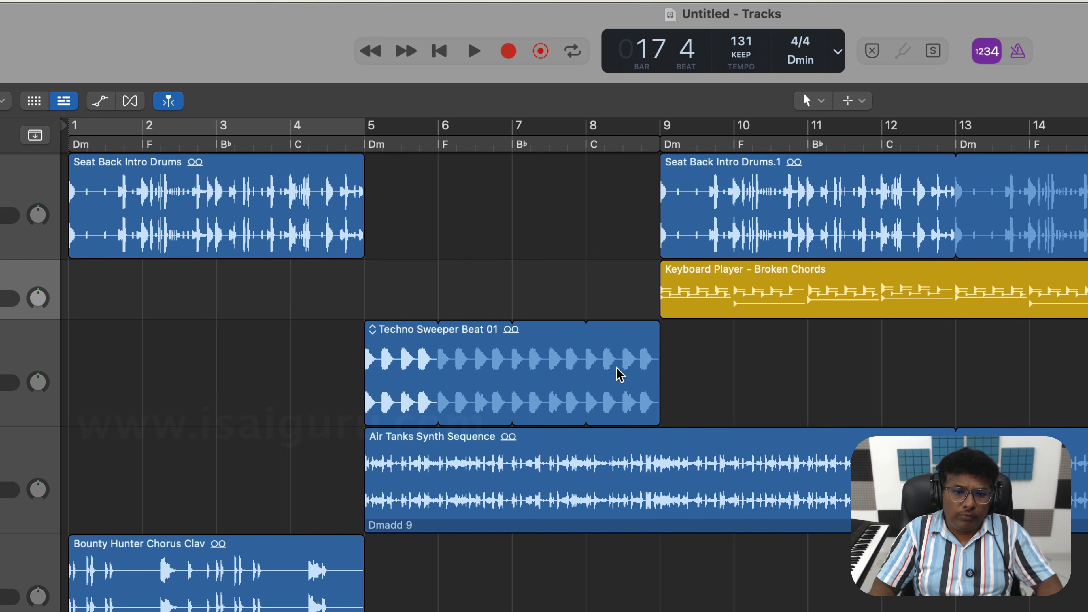
Copy the Techno Sweeper Beat 01 region and paste it on the same track at bar 18.
click(404, 347)
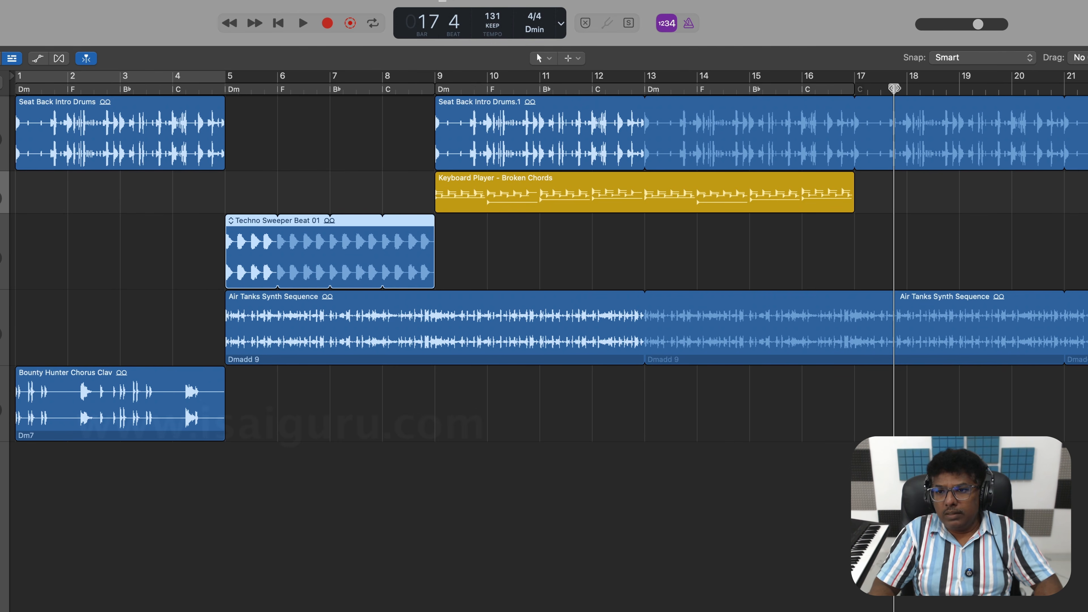
drag(907, 89, 516, 168)
right_click(257, 228)
mouse_move(308, 308)
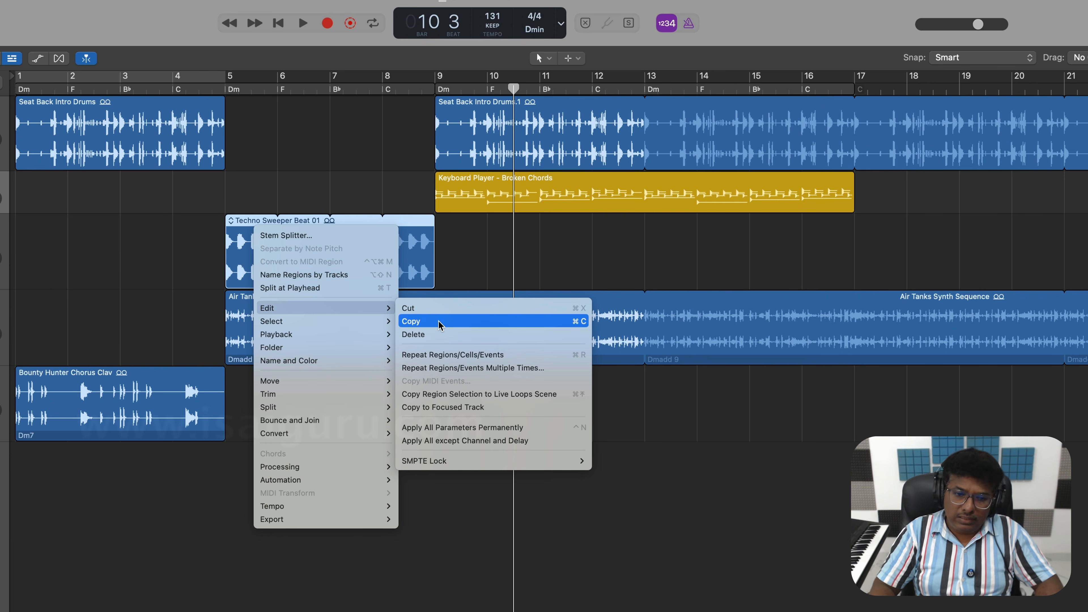
click(146, 225)
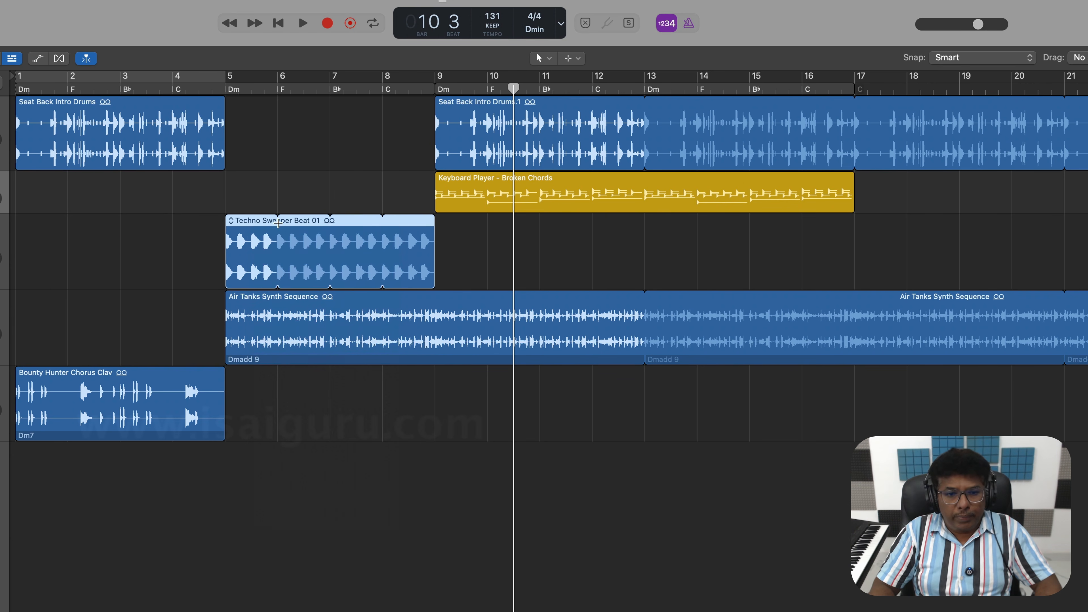
click(908, 90)
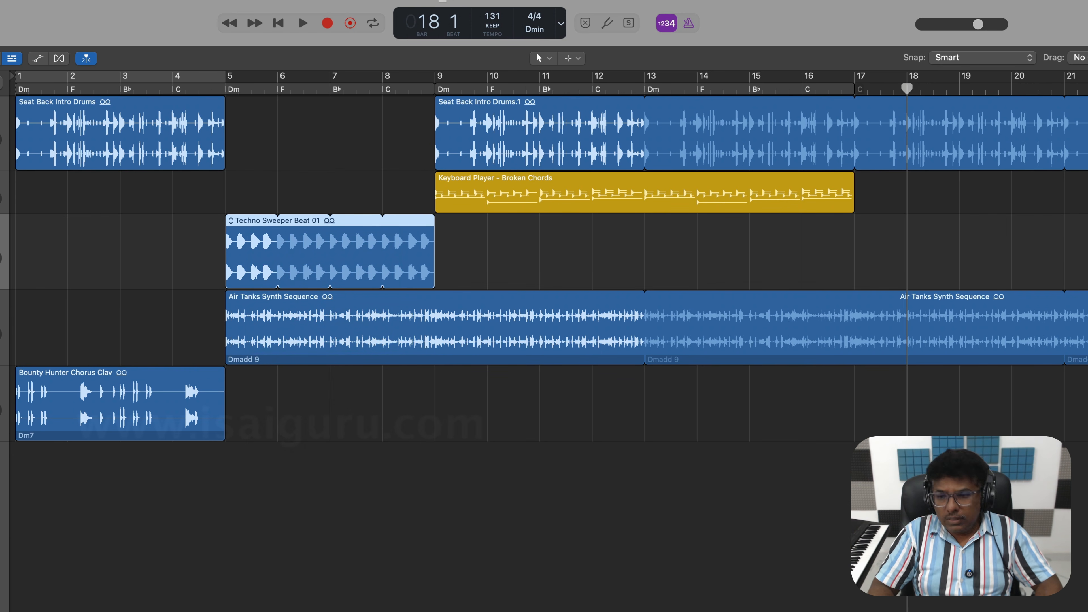
right_click(915, 225)
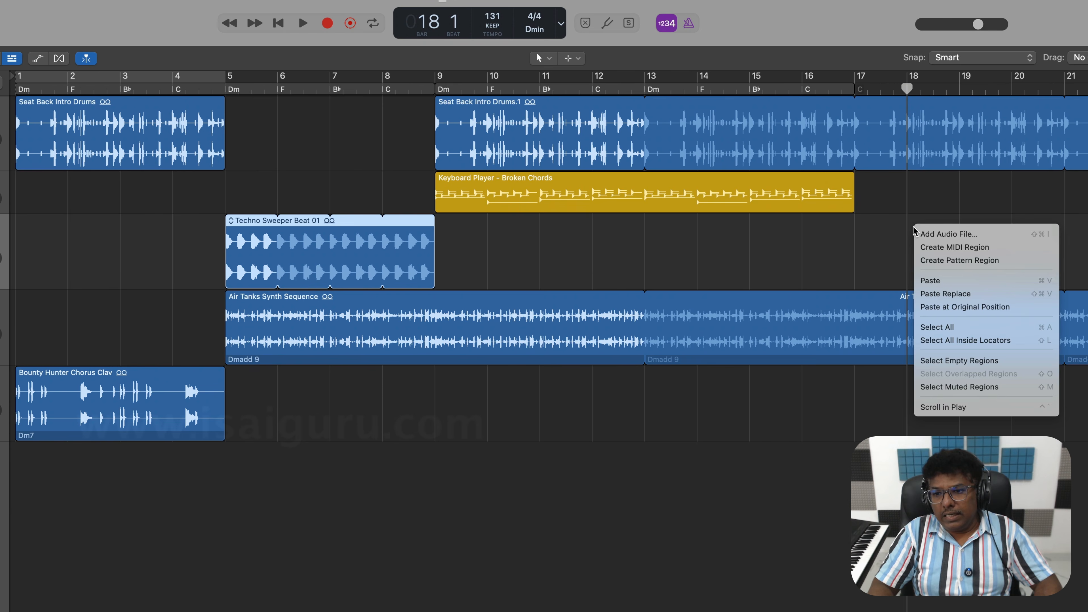
click(963, 281)
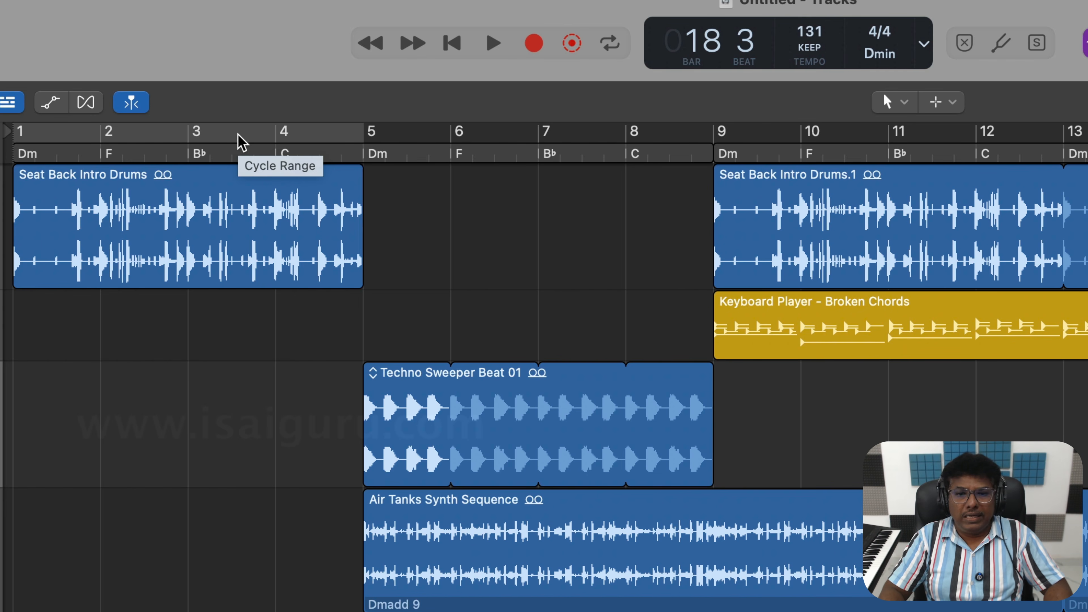
Turn on Cycle mode for the range from bar 1 to bar 5, and briefly play the cycled section.
click(612, 48)
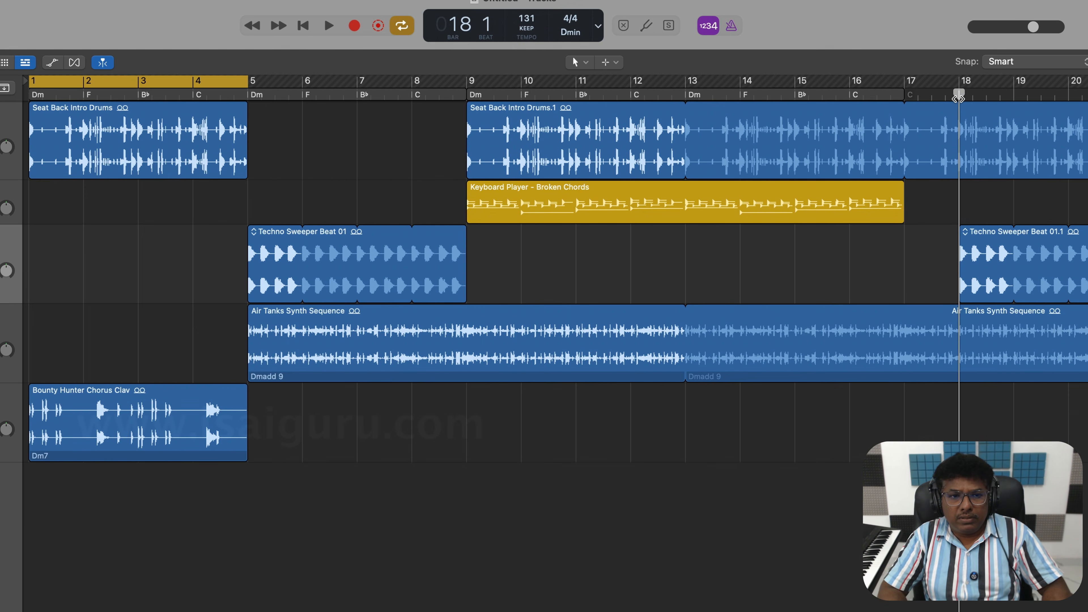
key(space)
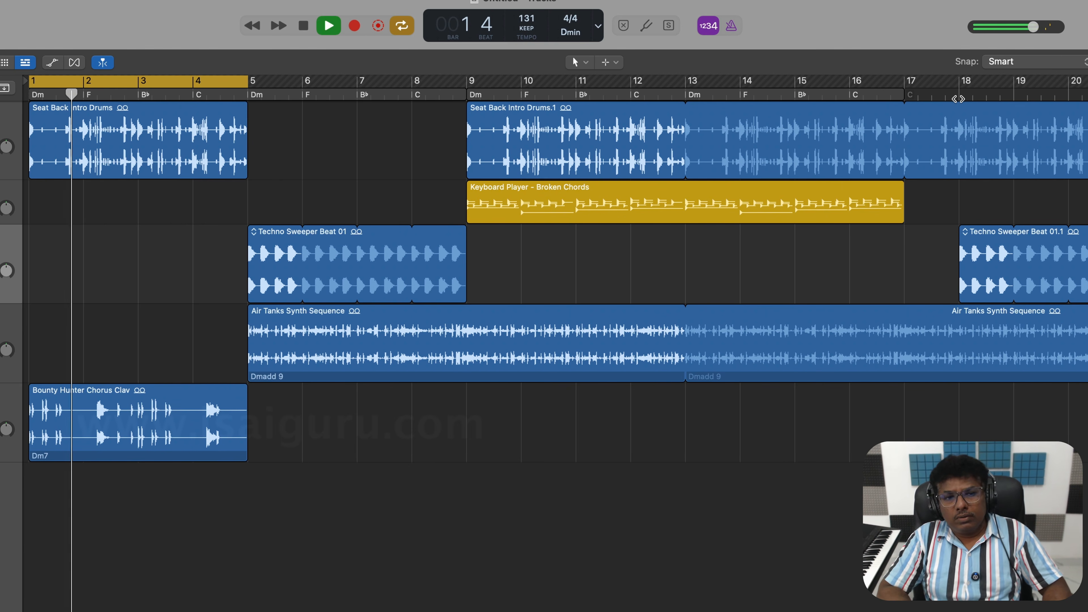
key(space)
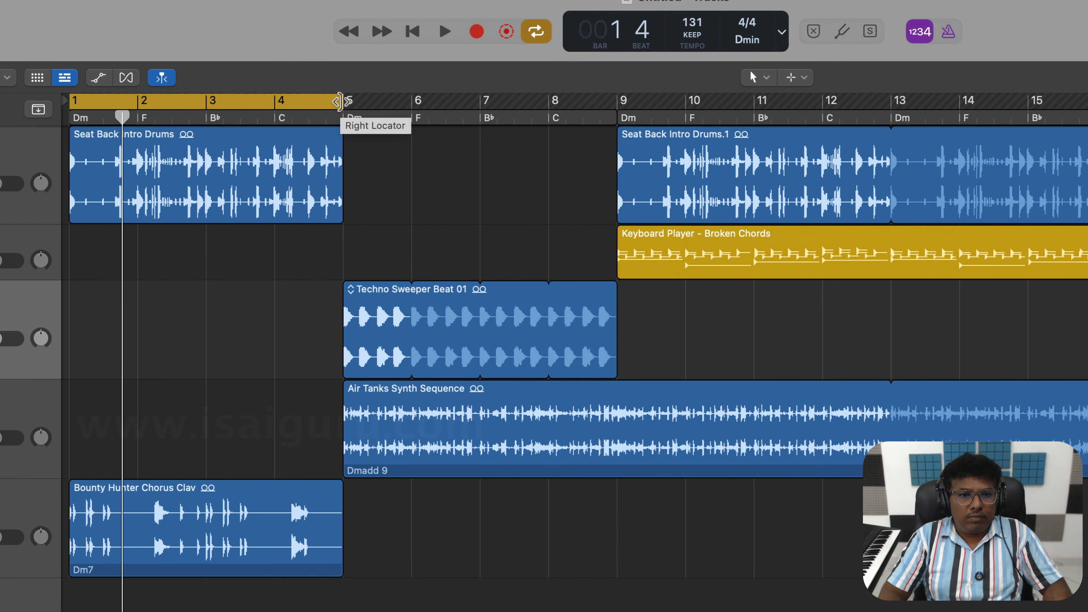
Set the cycle range from bar 13 to bar 17 by adjusting both locators, and briefly play it.
drag(340, 101, 1087, 104)
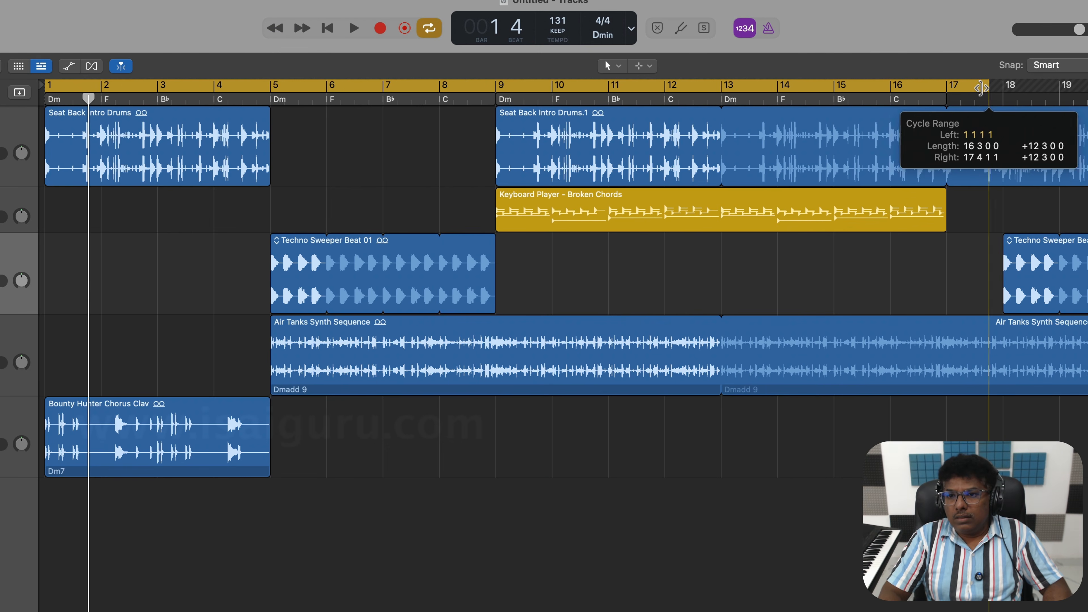
drag(981, 88, 946, 85)
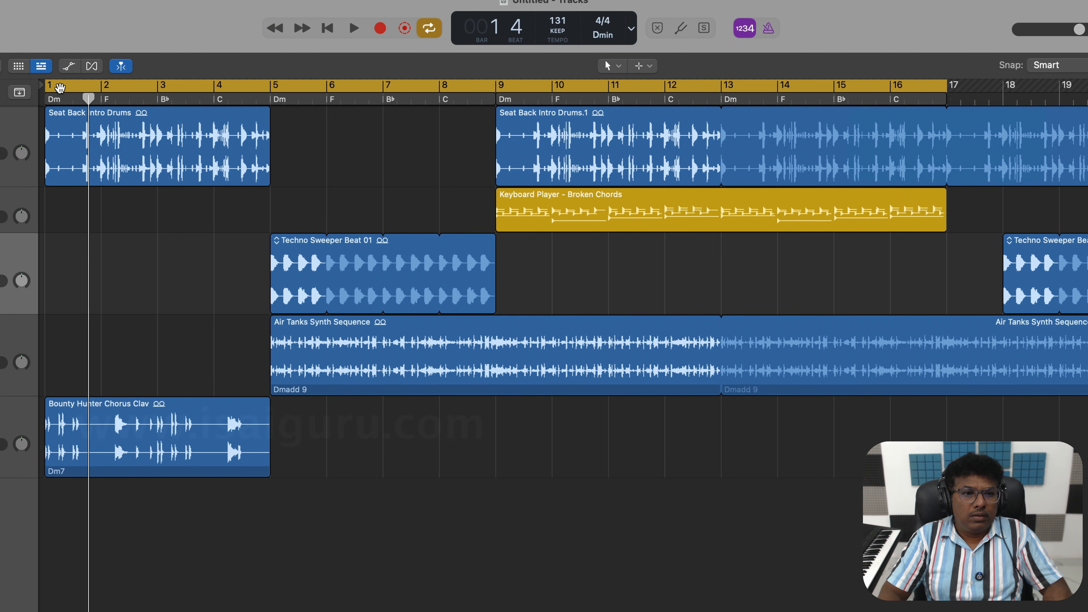
drag(46, 90, 722, 105)
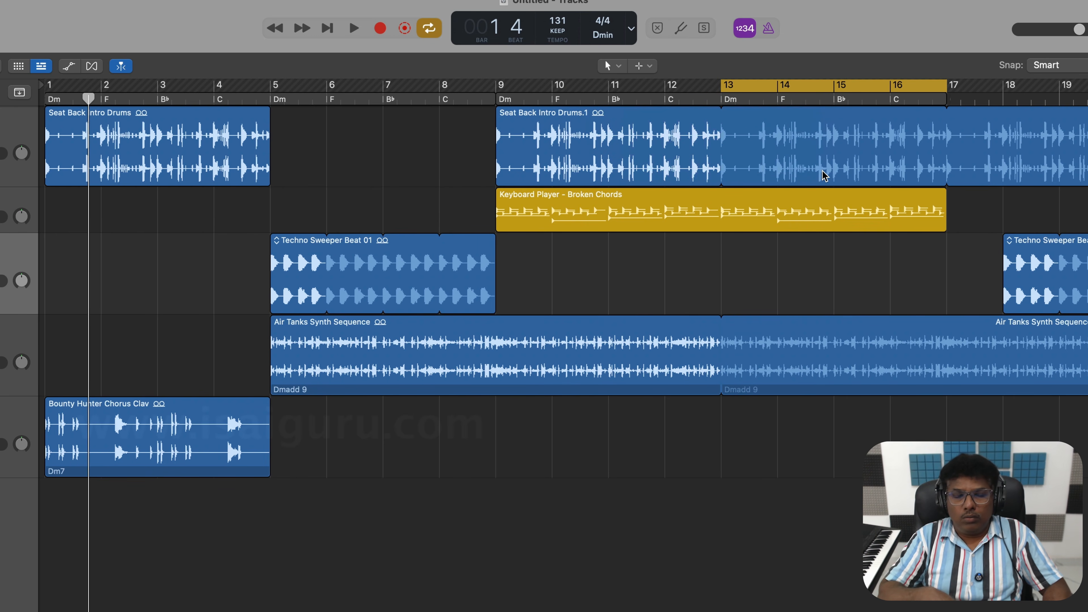
key(space)
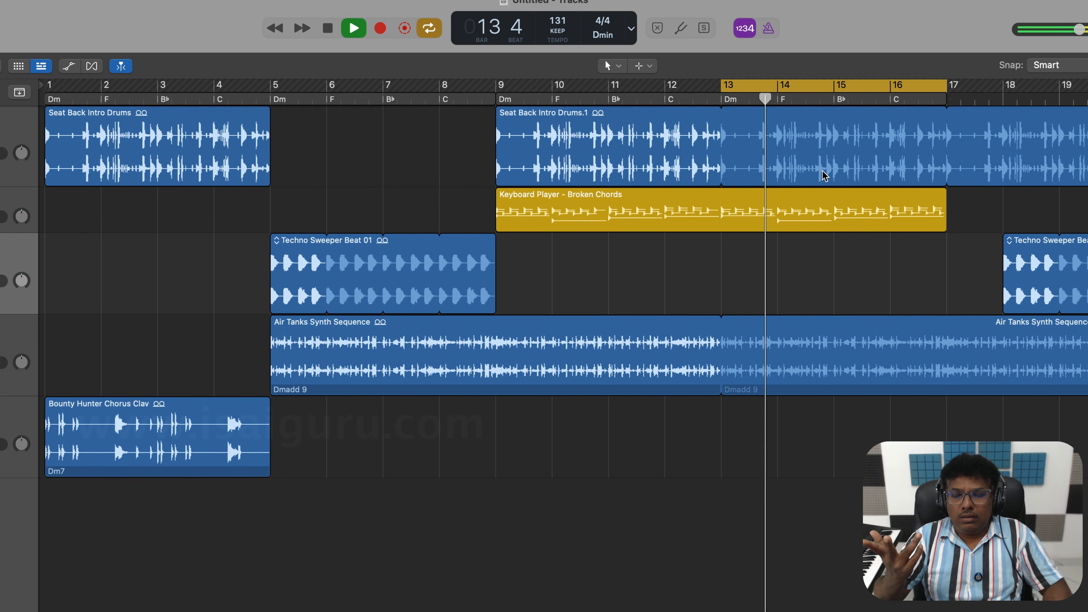
key(space)
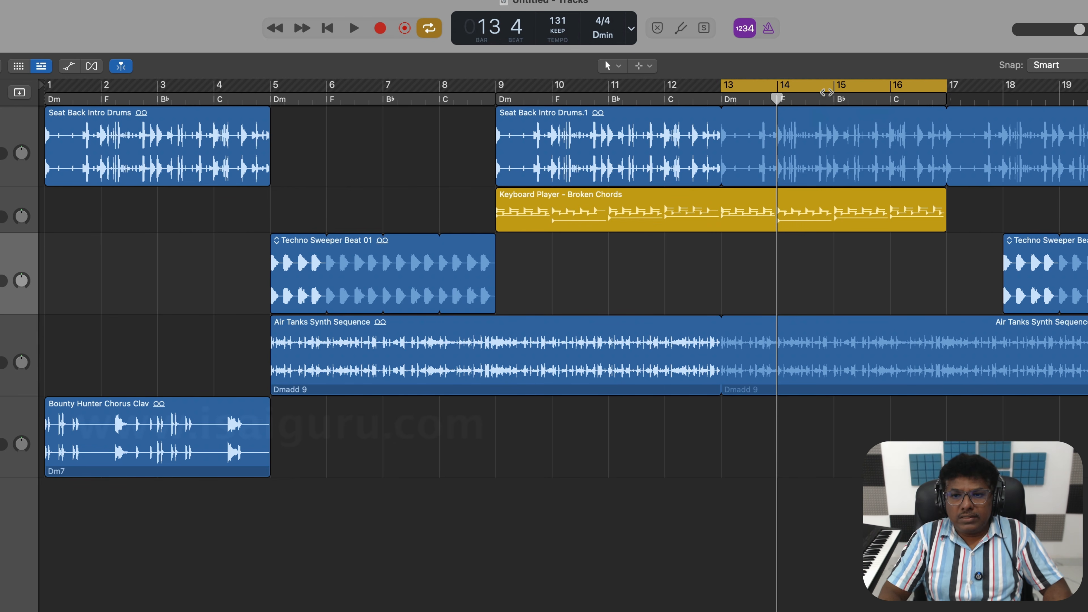
Shift the four-bar cycle range to bar 5 and on to bars 7 to 11, play it briefly, and turn Cycle mode off.
drag(827, 86, 376, 91)
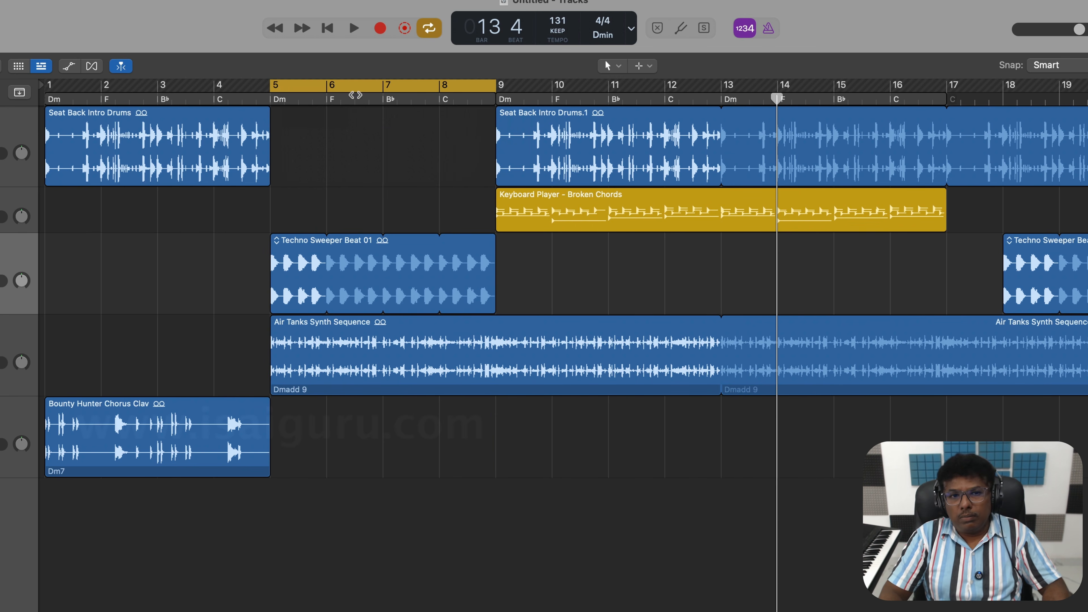
drag(364, 90, 483, 126)
key(space)
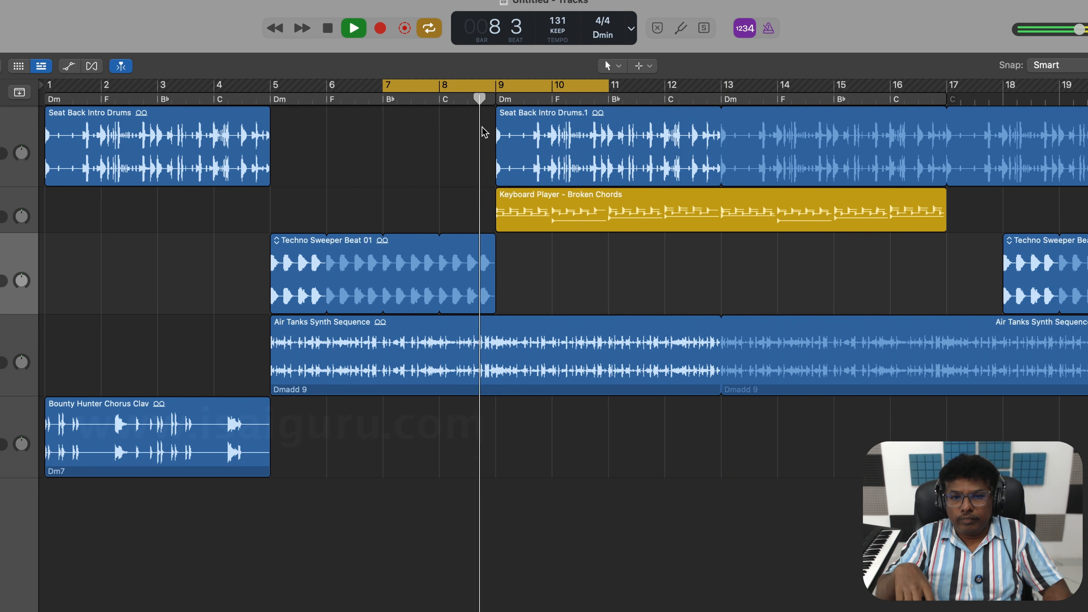
key(space)
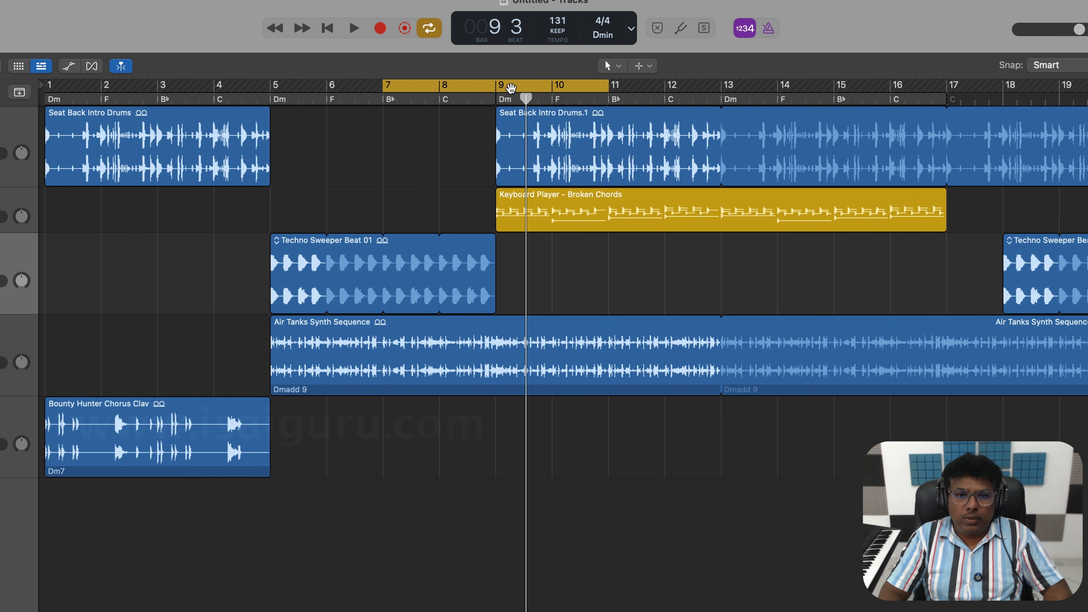
click(433, 30)
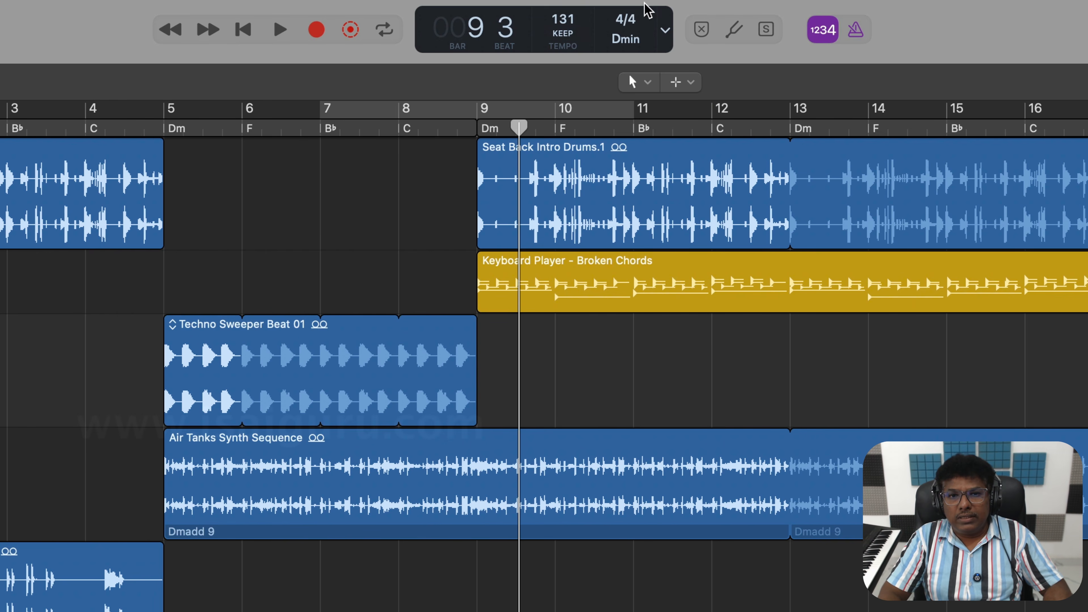
Switch the control bar display to the Custom layout and turn Cycle mode back on.
click(666, 31)
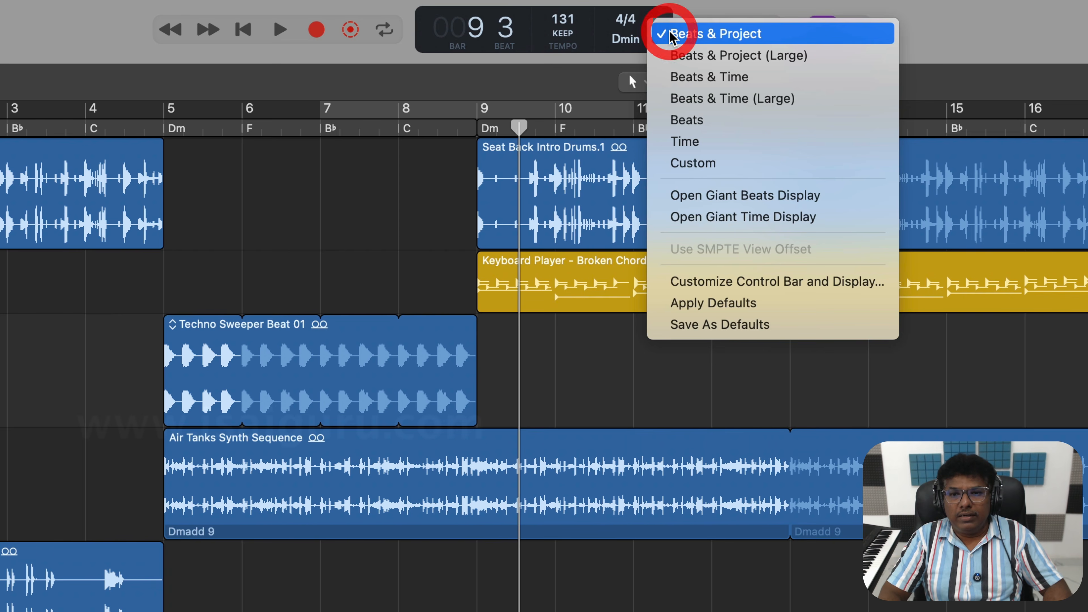
click(728, 162)
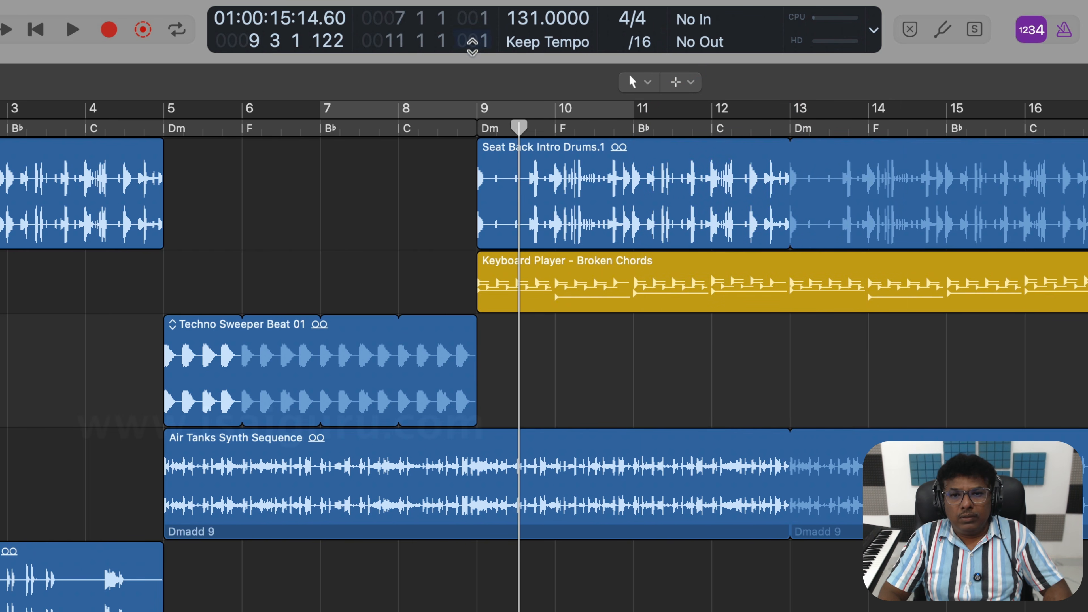
key(c)
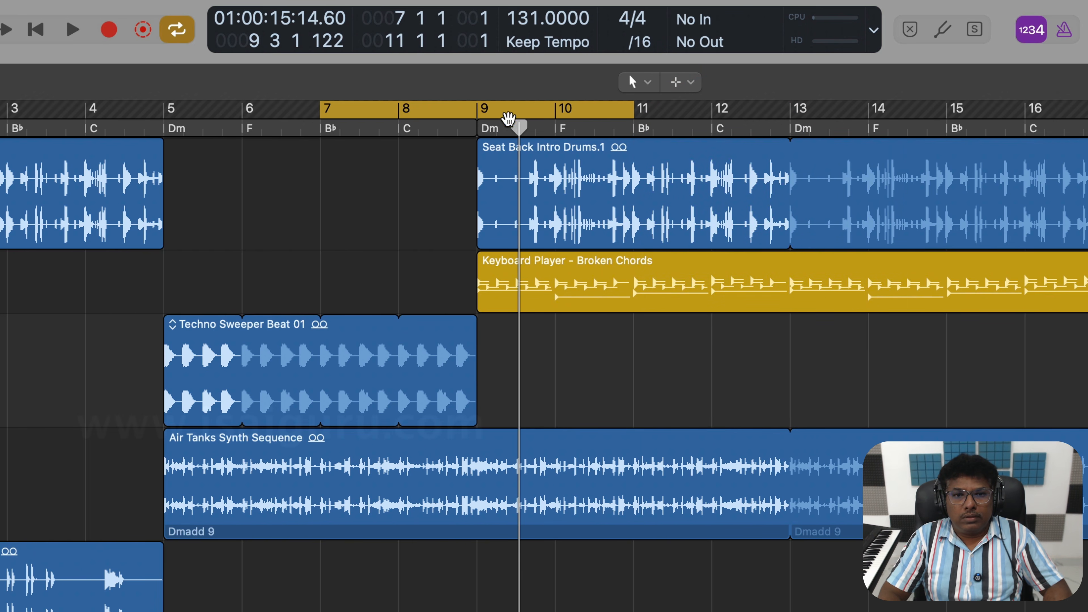
Move the cycle locators to bars 6 and 10, and place the playhead in turn in bars 7, 9, 5 and 11.
drag(371, 128, 322, 129)
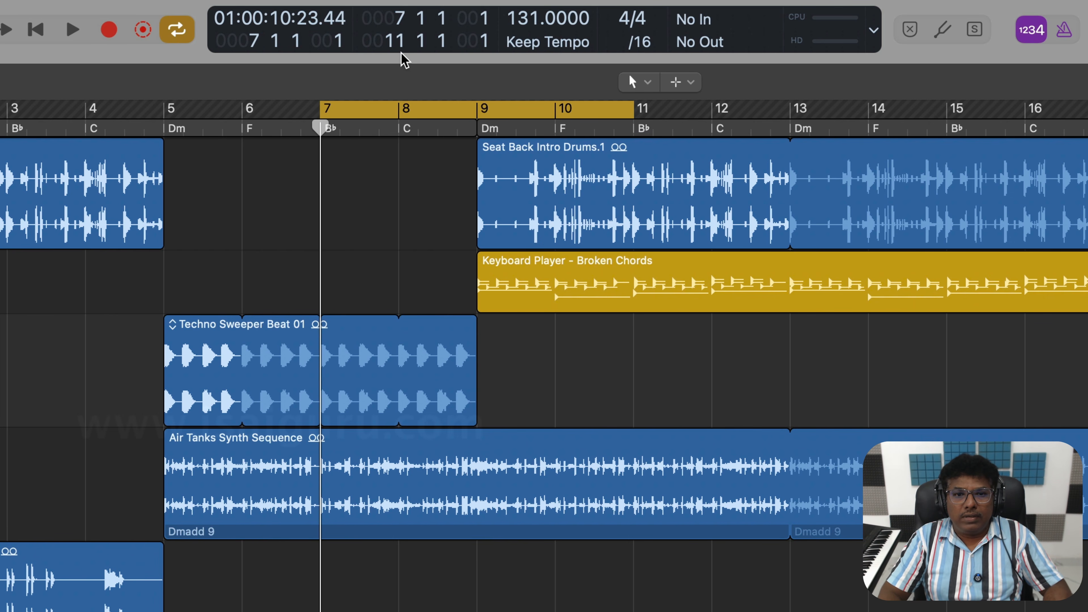
drag(320, 129, 496, 139)
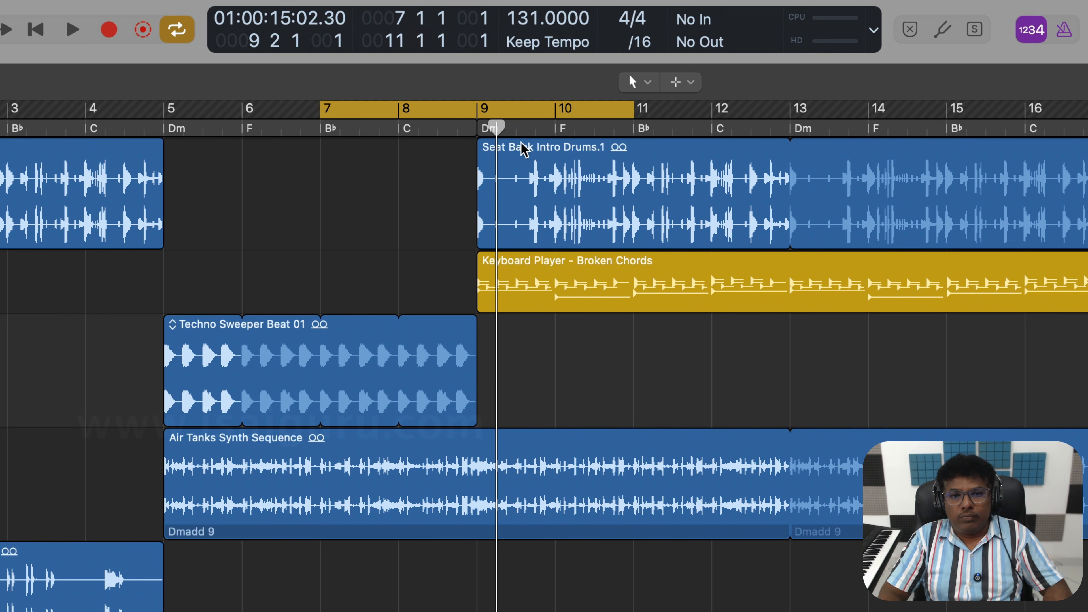
drag(394, 40, 397, 27)
click(183, 109)
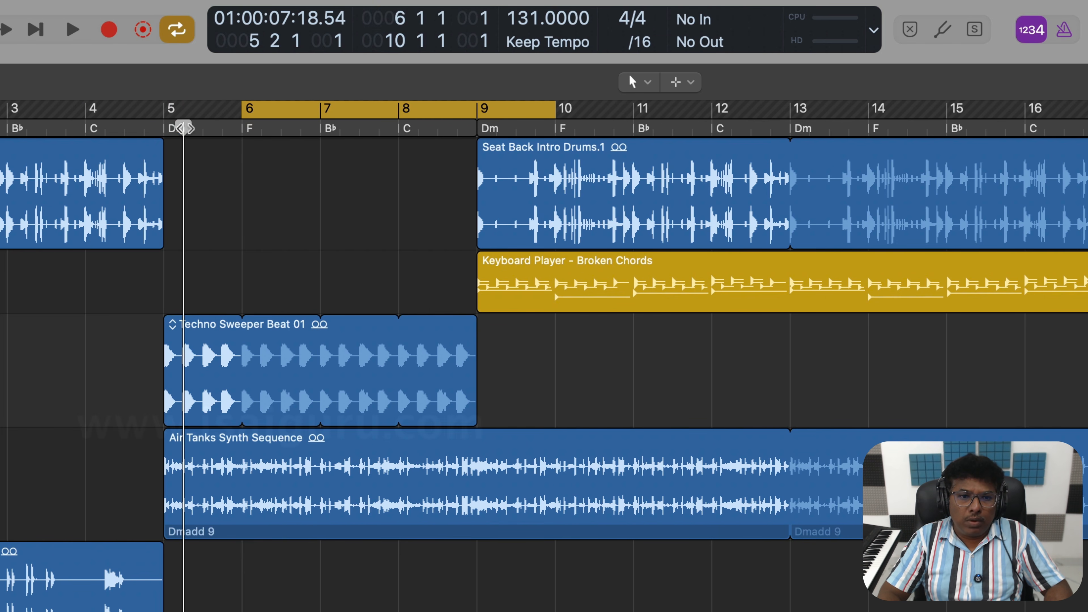
drag(183, 128, 703, 141)
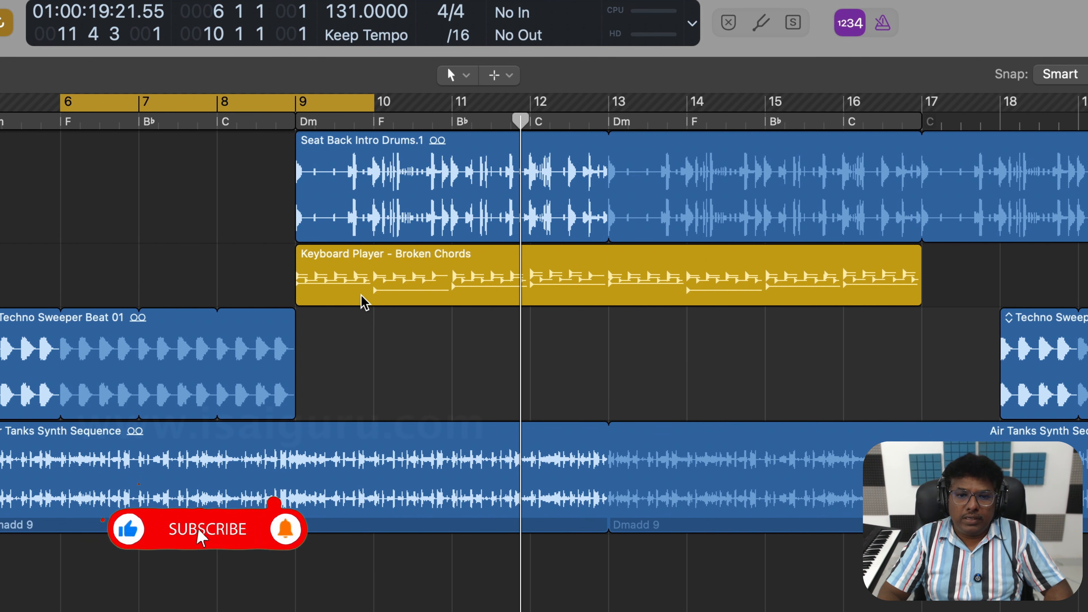
Fit the cycle range to the Keyboard Player - Broken Chords region, and play it until the cycle repeats.
click(349, 280)
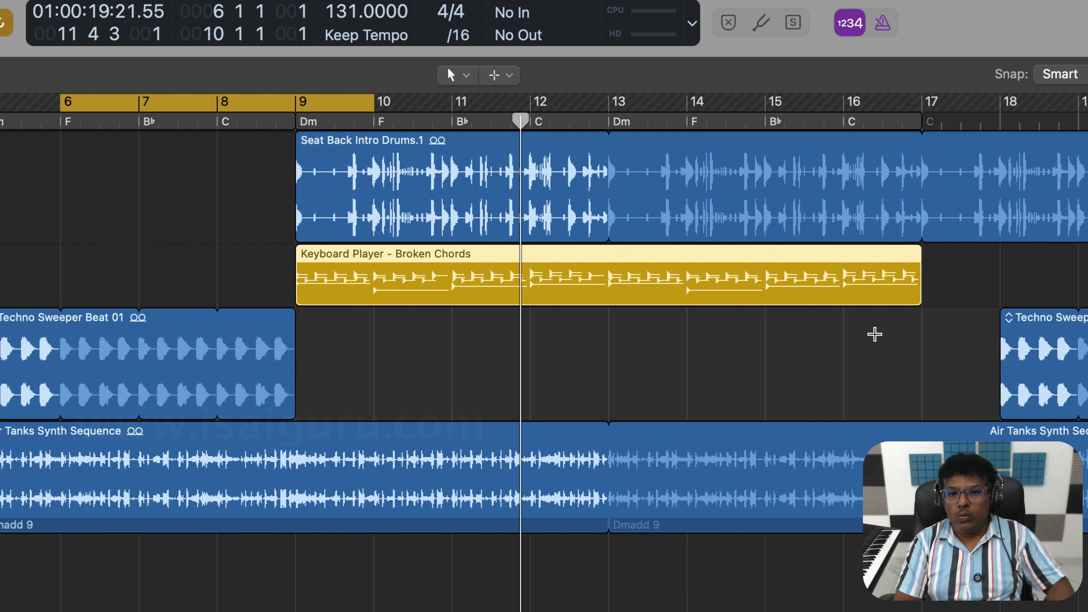
key(super+u)
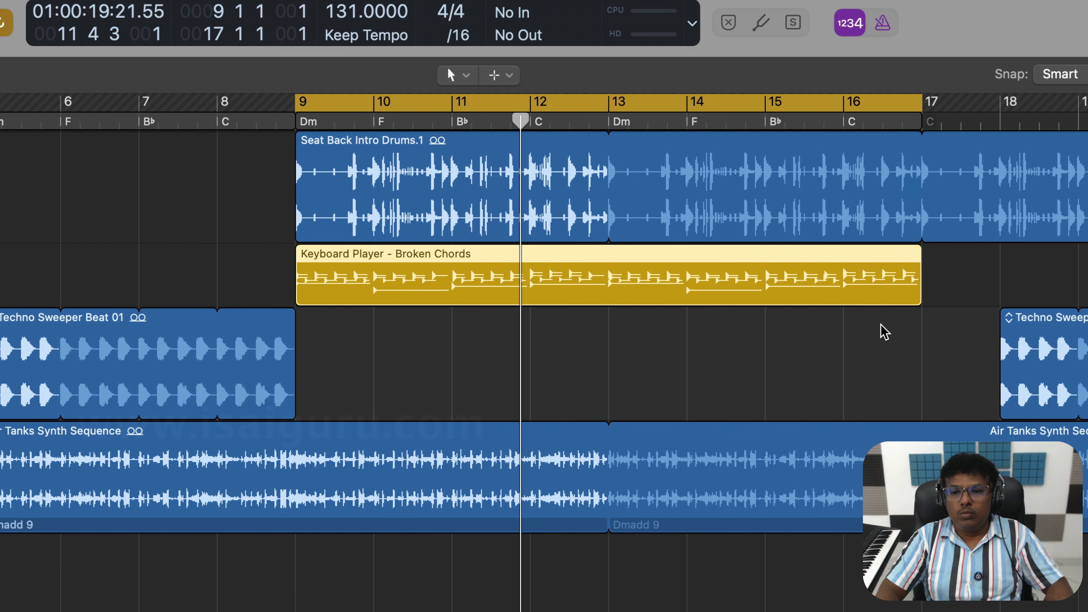
key(space)
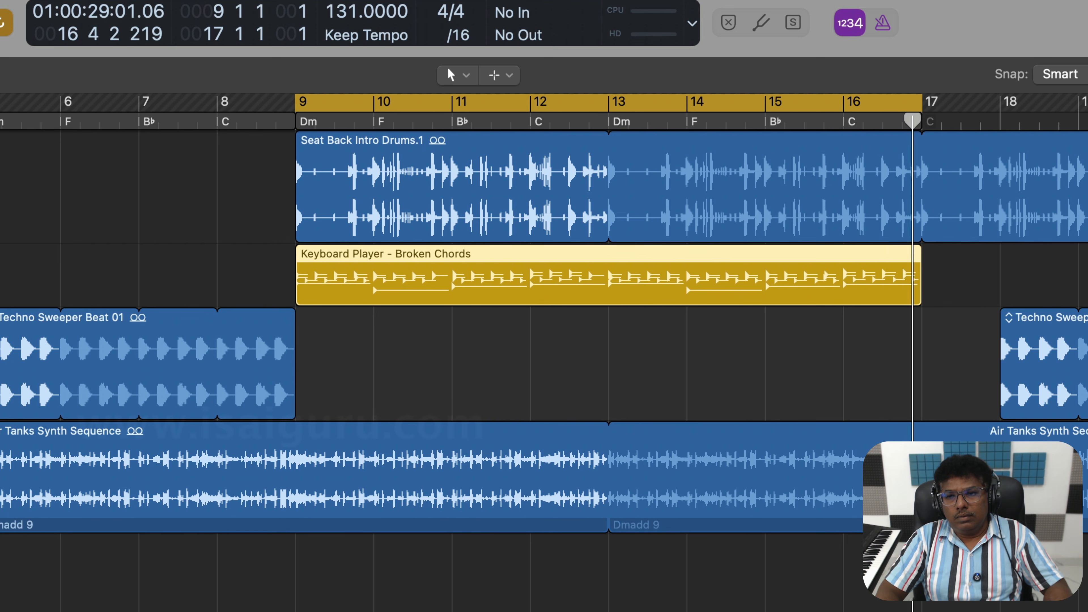
key(space)
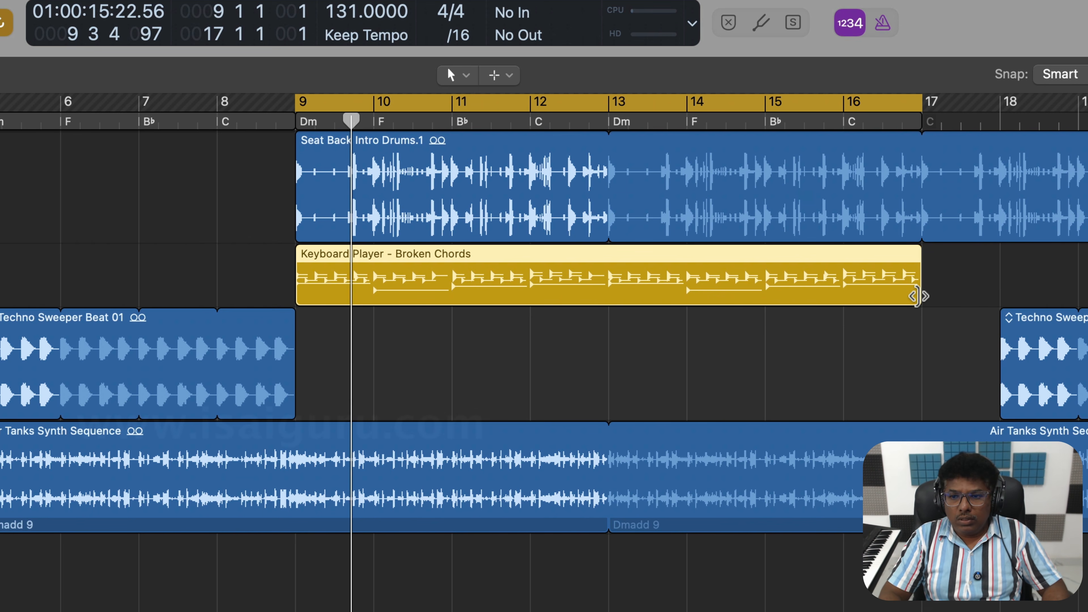
Shorten the Keyboard Player - Broken Chords region to end midway through bar 12, fit the cycle range to it, and play briefly.
drag(916, 296, 559, 339)
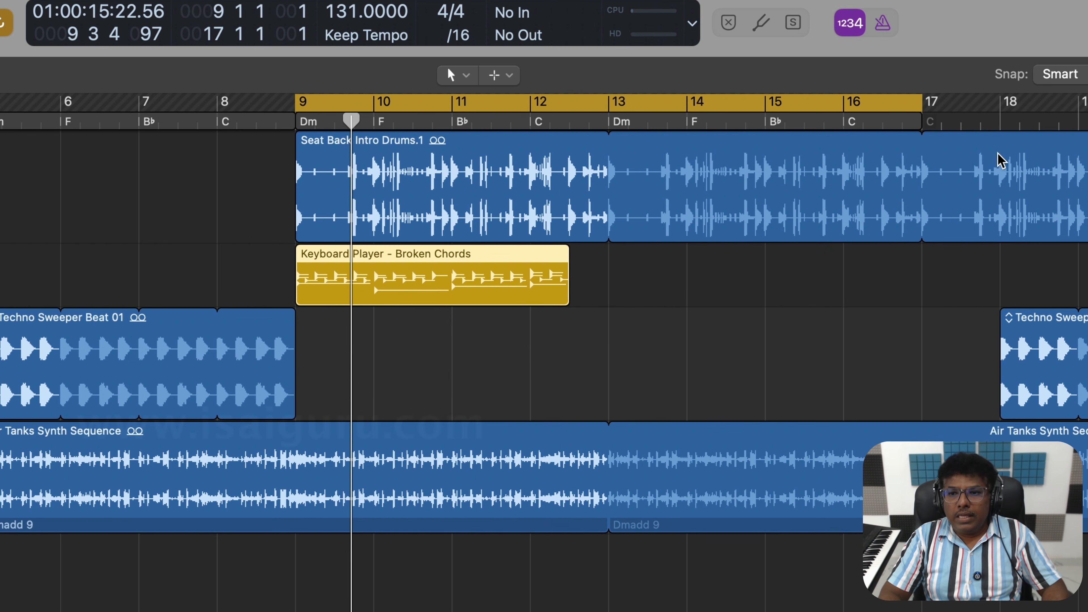
click(508, 257)
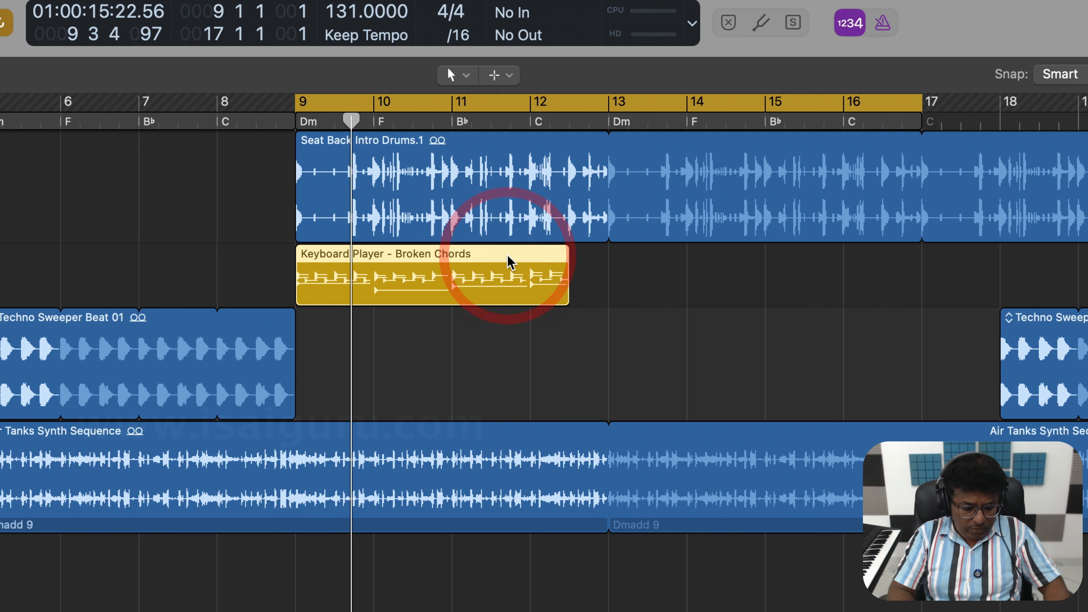
key(u)
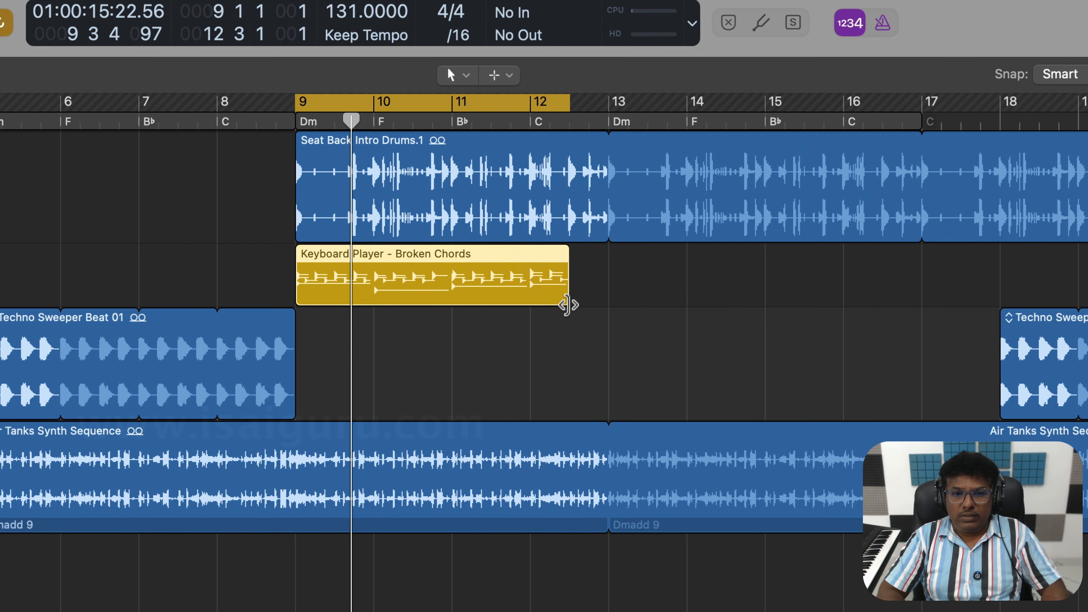
key(space)
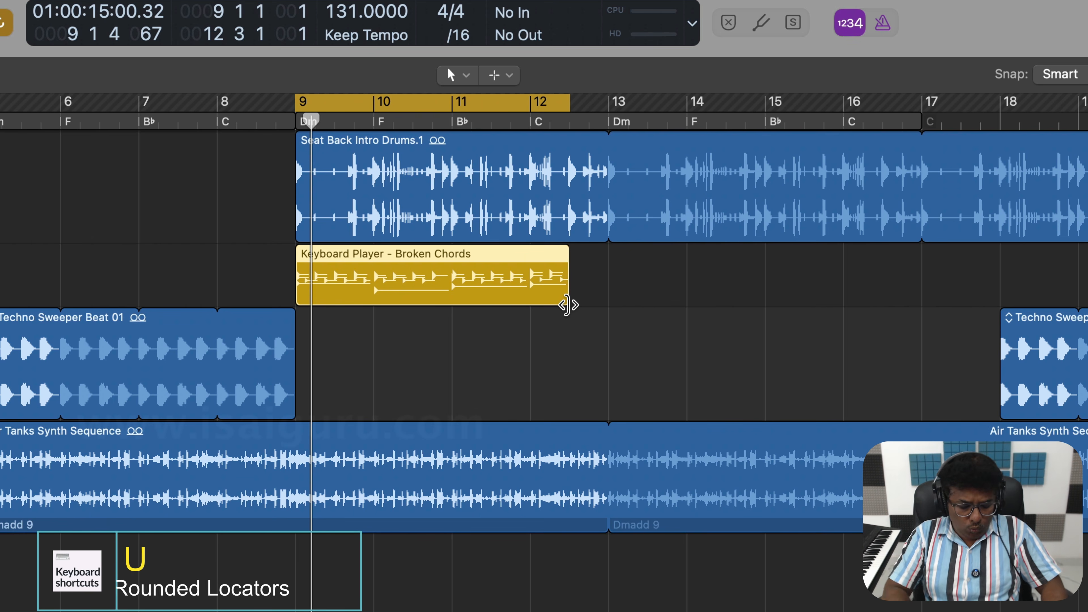
Round the cycle locators to whole bars 9 to 13, and play into the range from bar 8.
key(u)
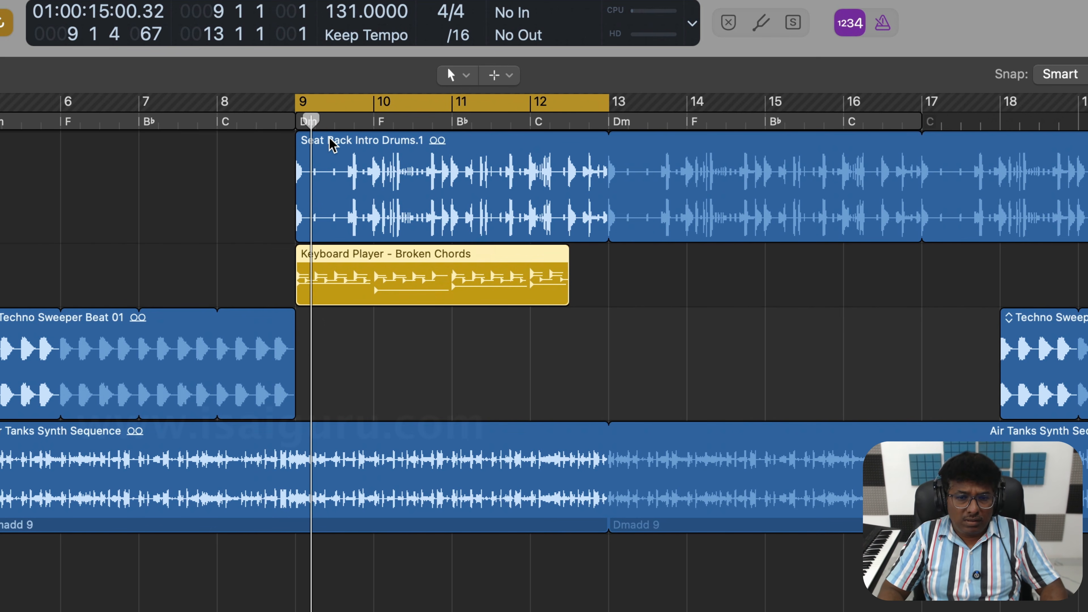
click(217, 123)
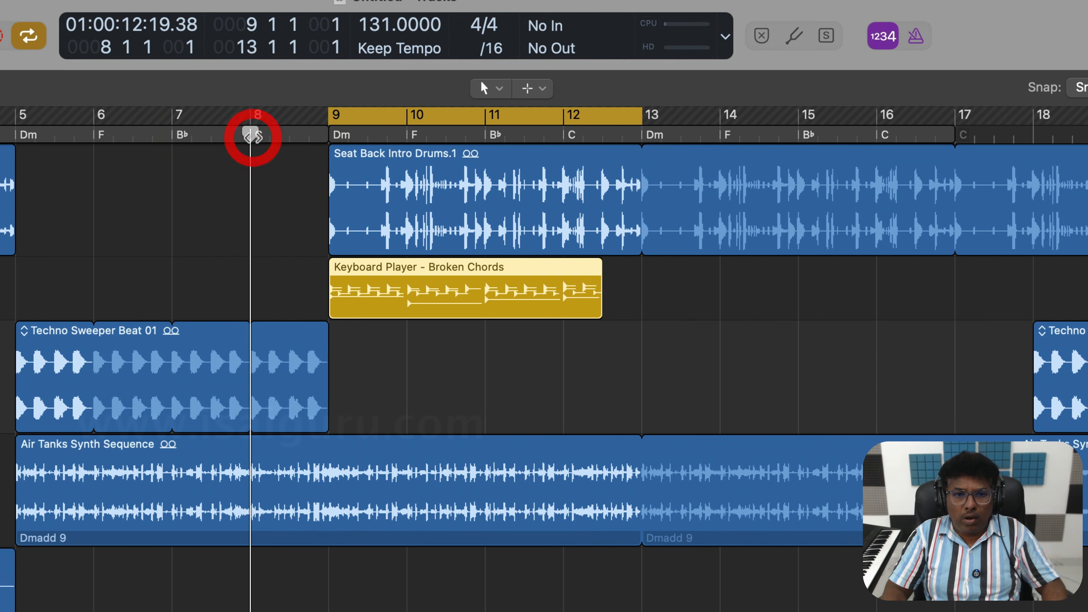
key(space)
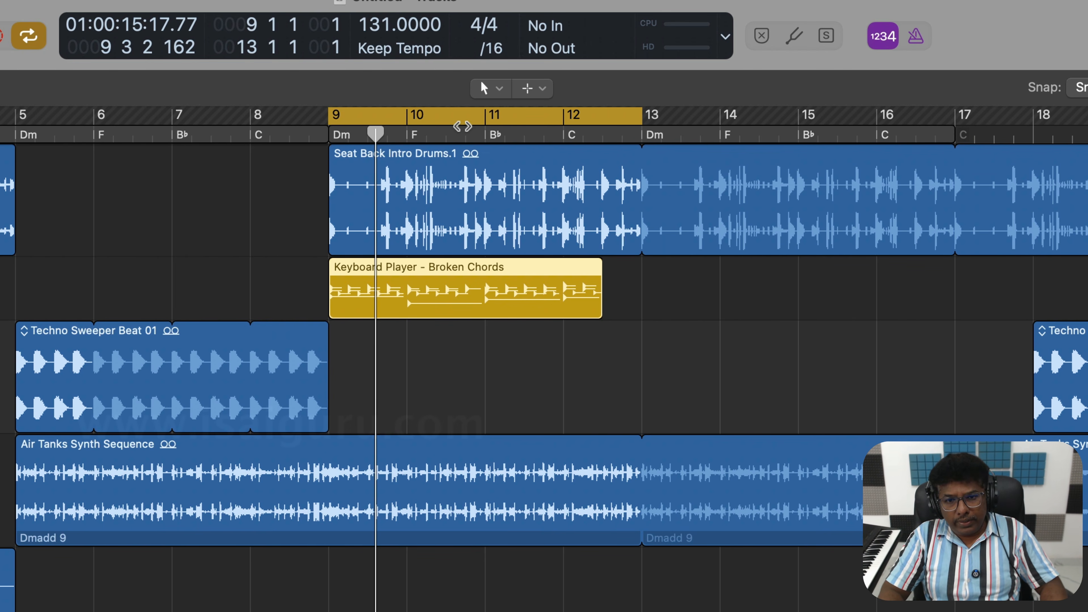
Turn the cycle range at bars 9 to 13 into a skip cycle, and play across it from bar 8.
super+click(453, 116)
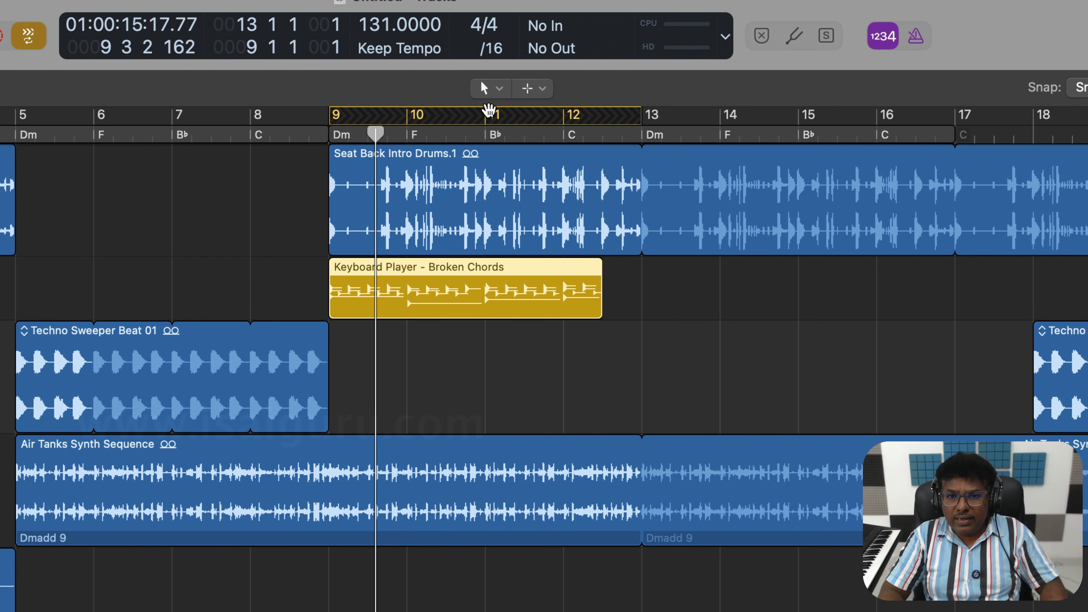
click(251, 134)
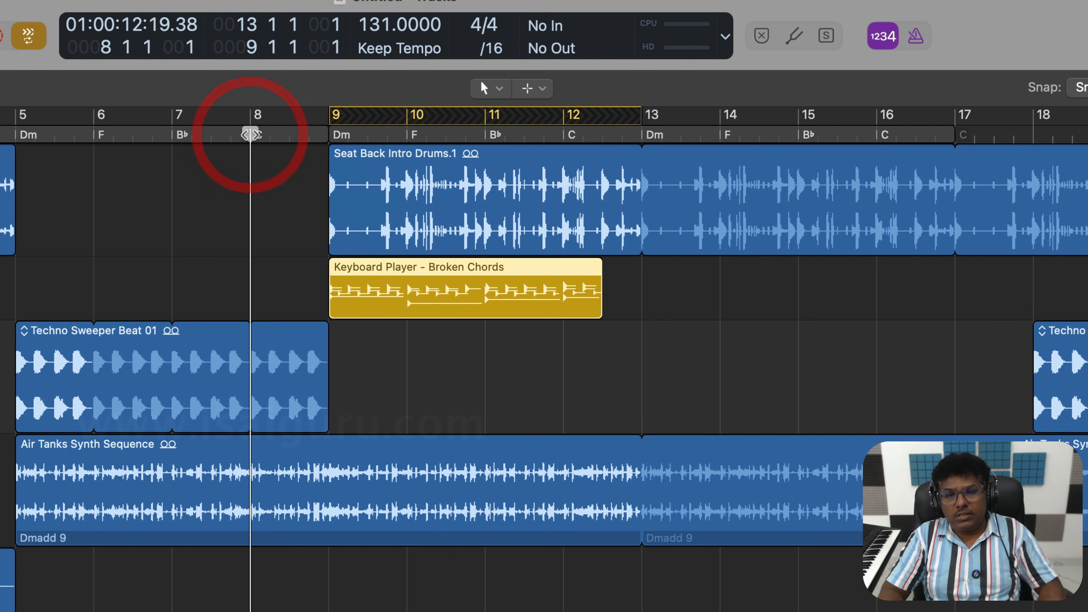
key(space)
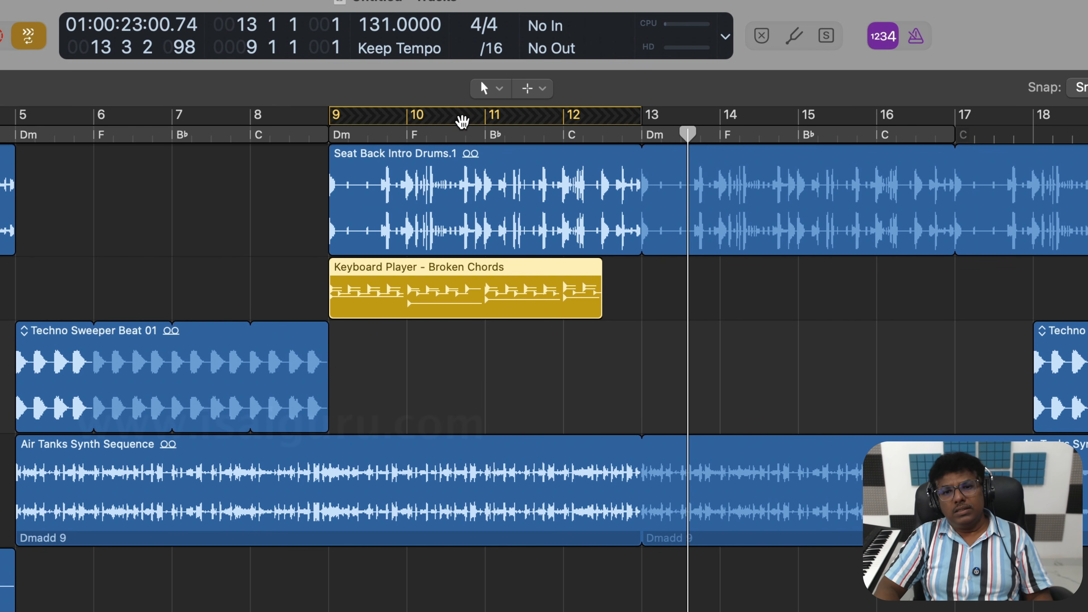
Restore the normal cycle, shorten it to bars 9 to 10, and make it a skip cycle, playing across it from bar 8.
click(465, 116)
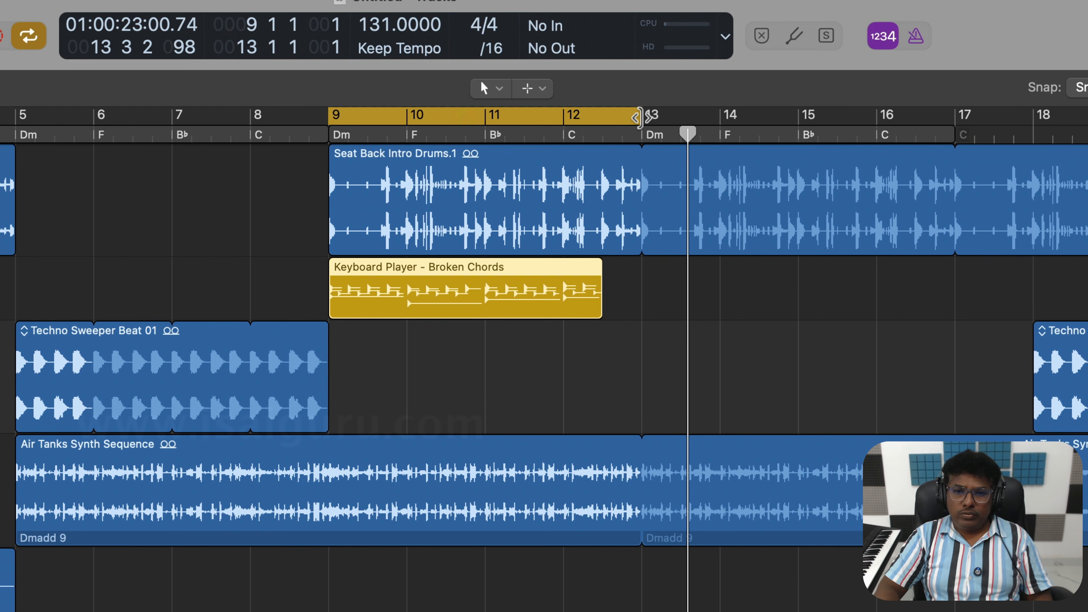
drag(642, 122, 407, 129)
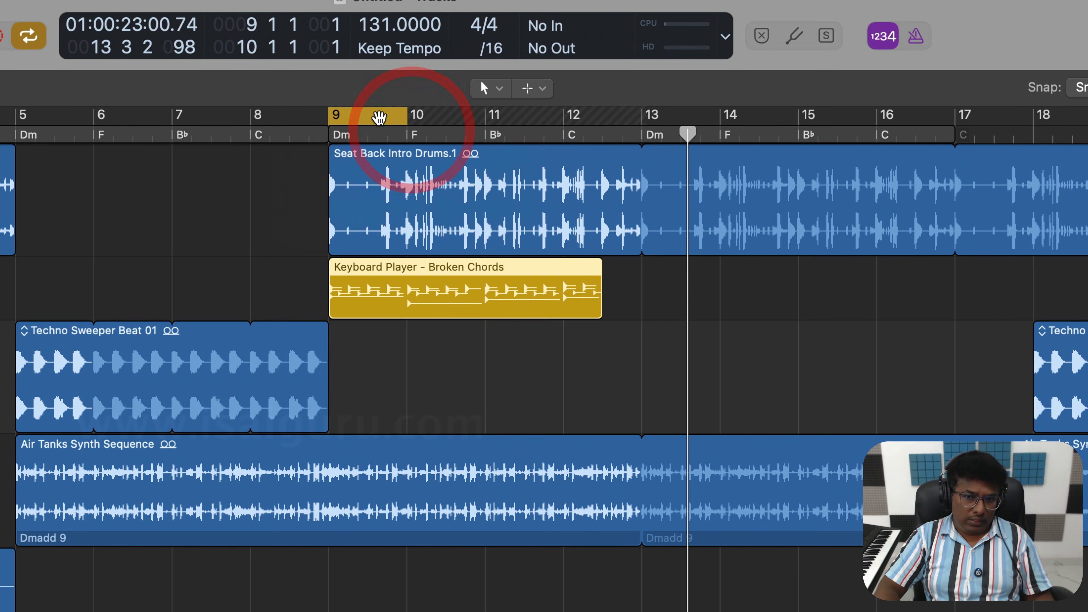
super+click(380, 119)
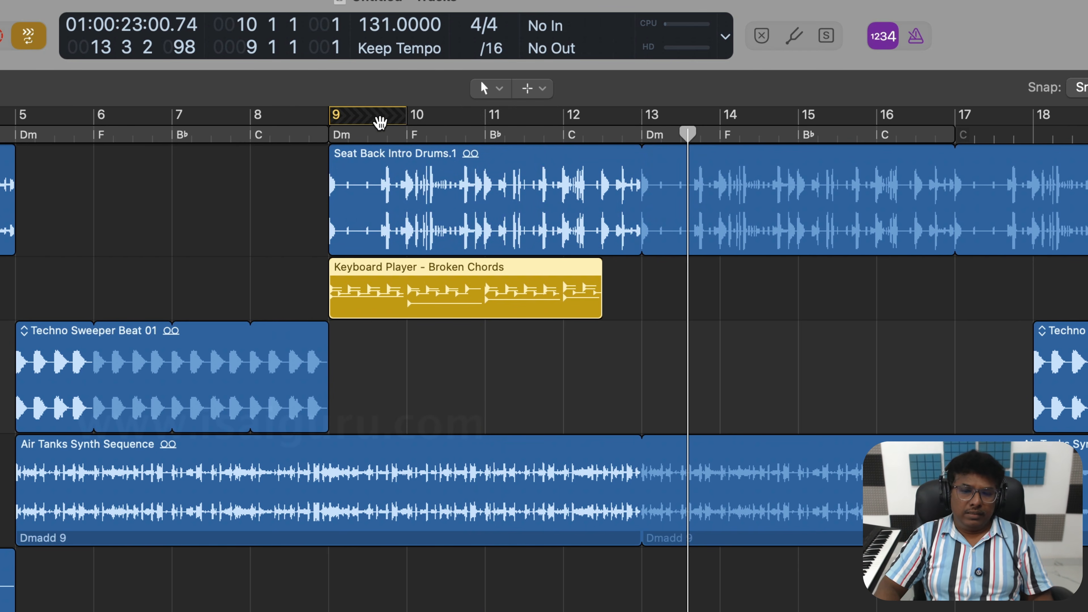
click(248, 135)
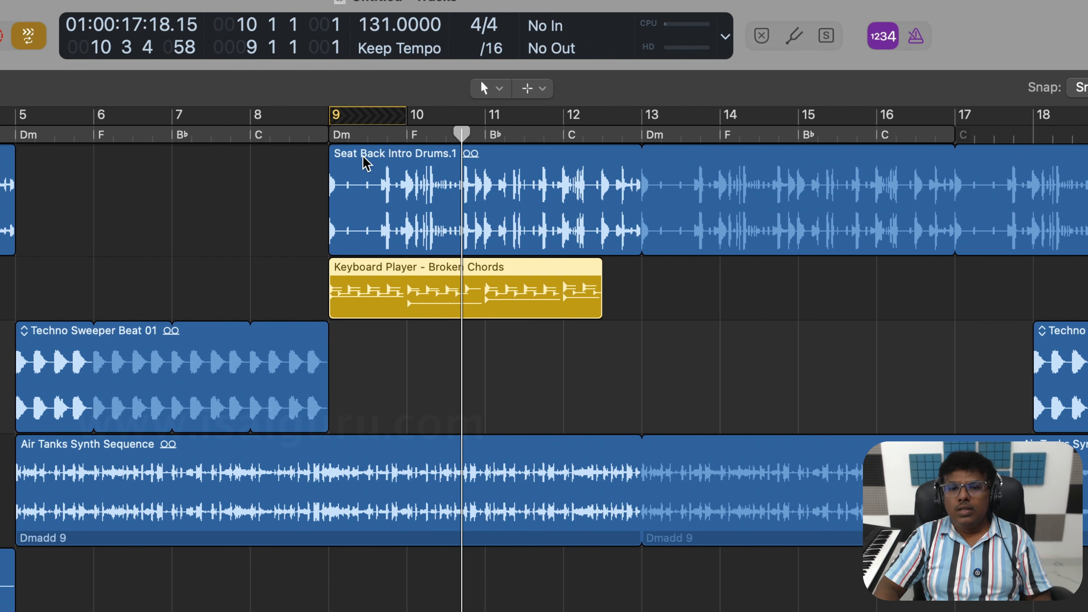
Set the skip cycle range to bars 16 to 17, and play towards it from around bar 15.
drag(896, 111, 926, 107)
click(849, 110)
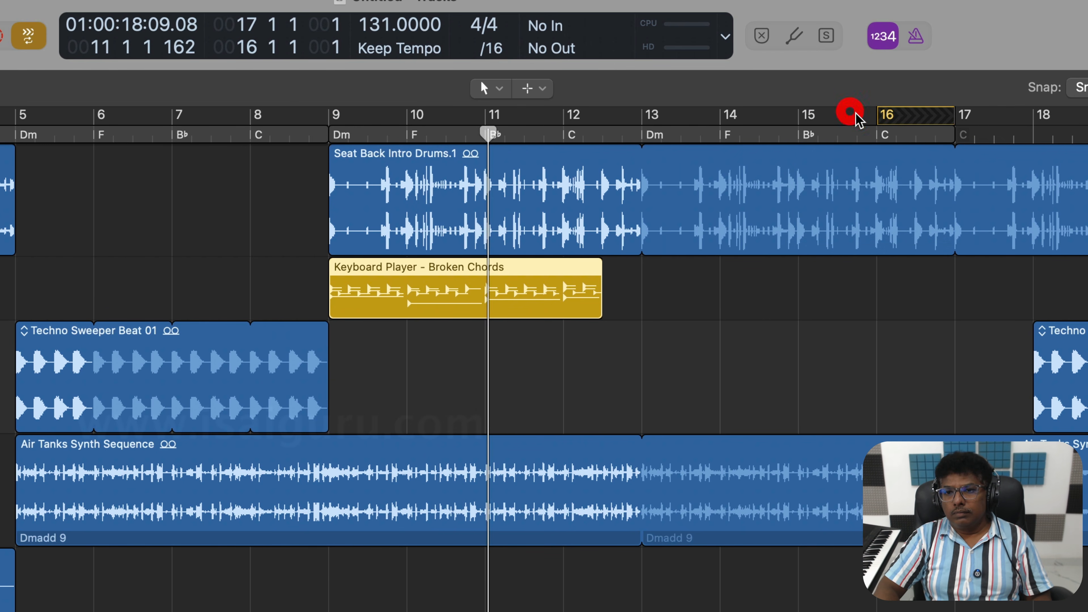
click(809, 129)
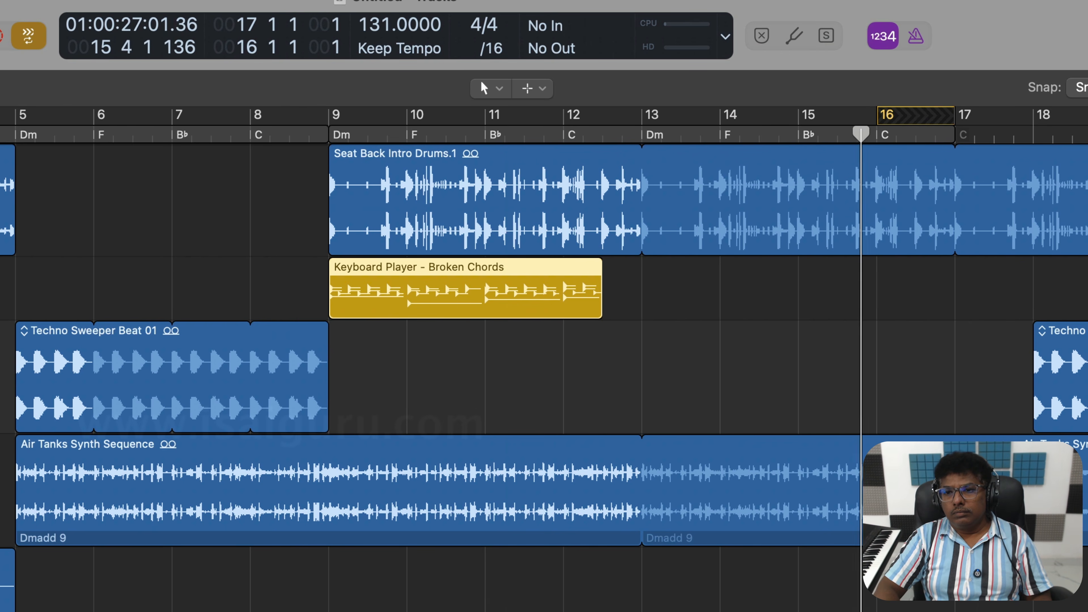
Fit a normal cycle range to the Keyboard Player - Broken Chords region, and enable Auto Set Locators.
key(super+u)
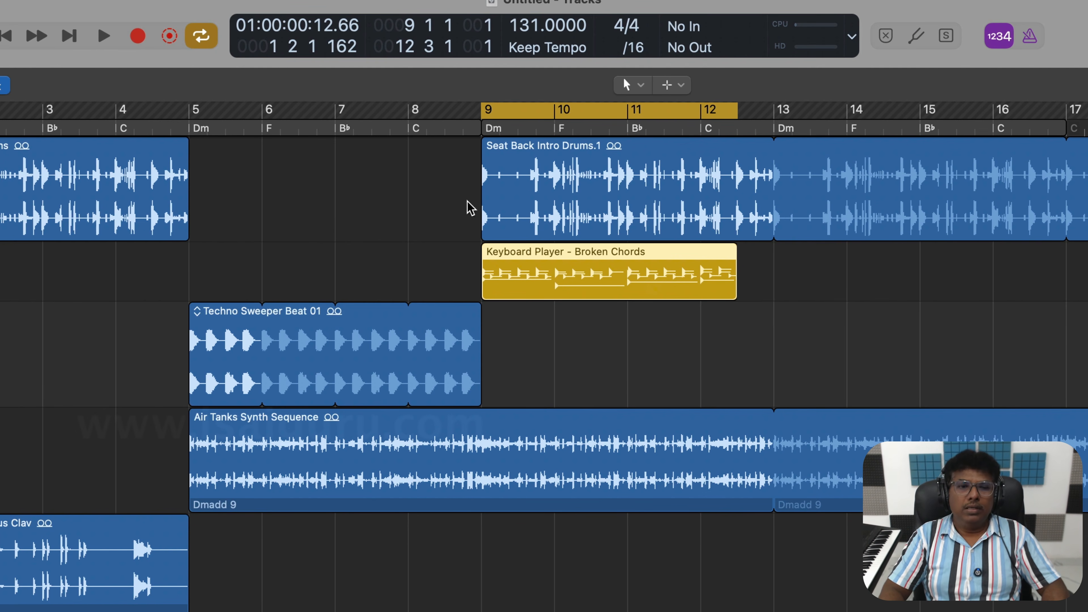
right_click(211, 45)
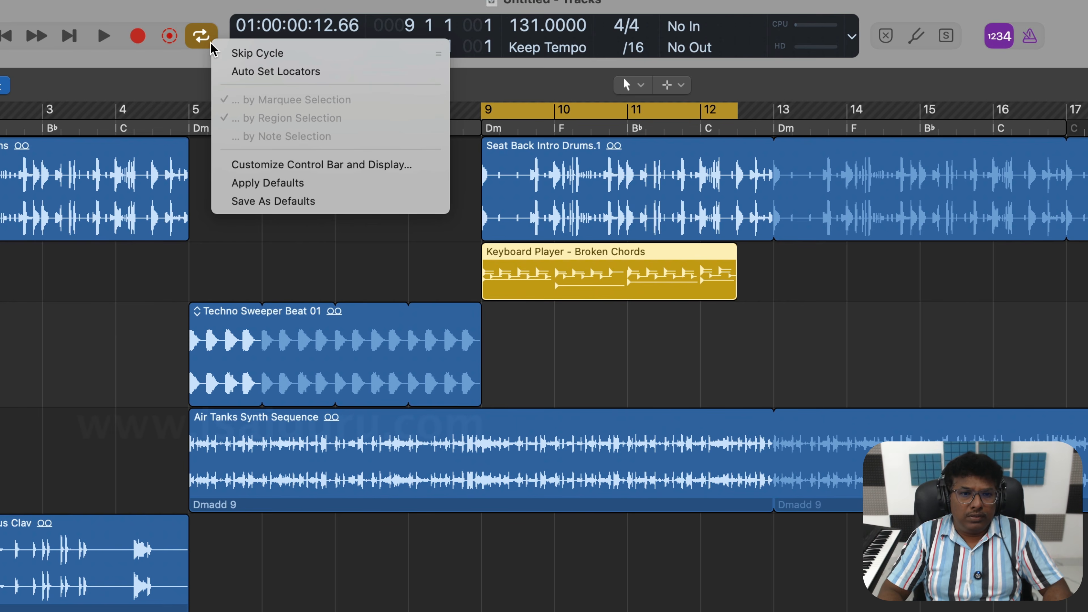
click(333, 71)
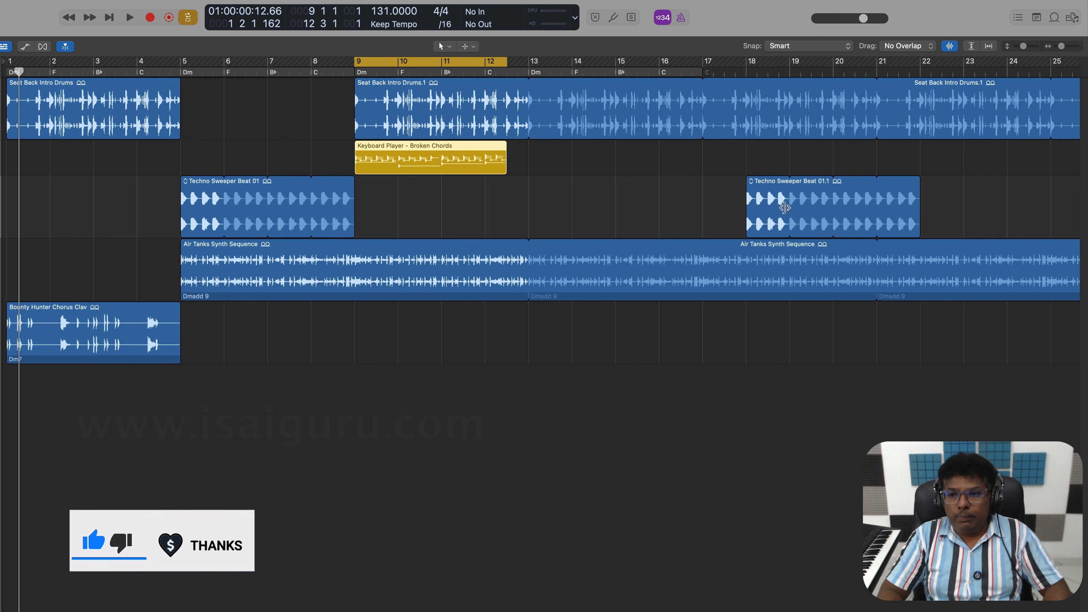
Set the cycle range in turn to the Techno Sweeper Beat 01.1, Bounty Hunter Chorus Clav and Keyboard Player - Broken Chords regions.
click(785, 208)
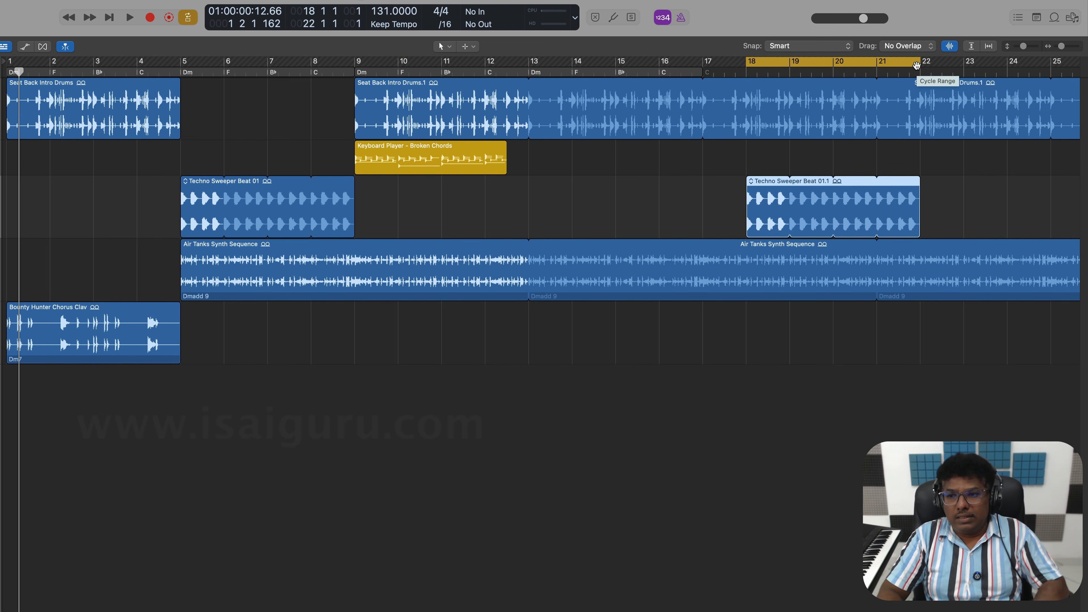
click(102, 341)
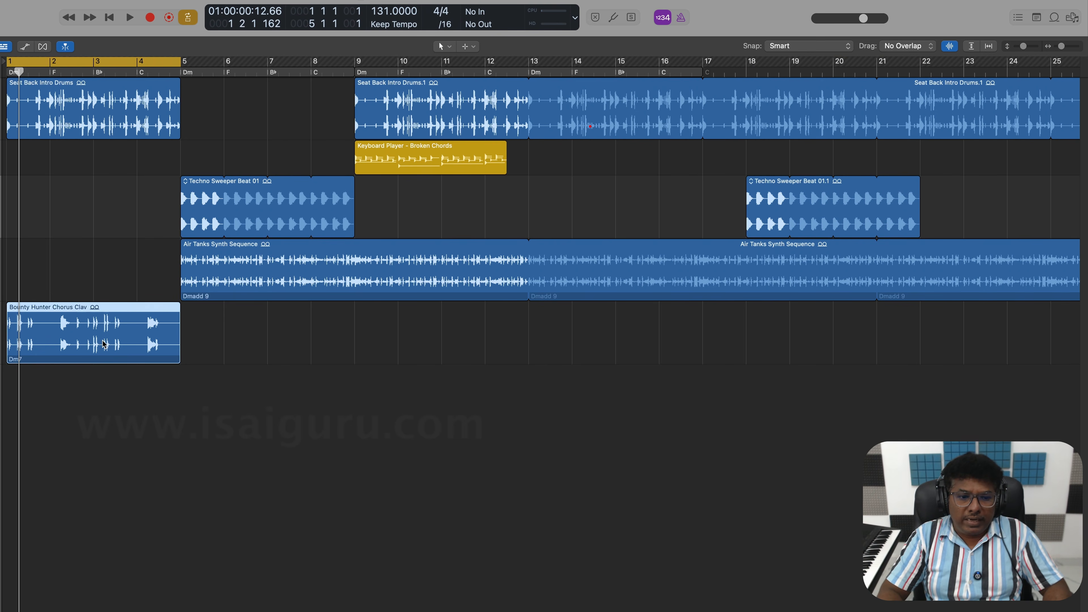
key(super+u)
click(428, 168)
key(super+u)
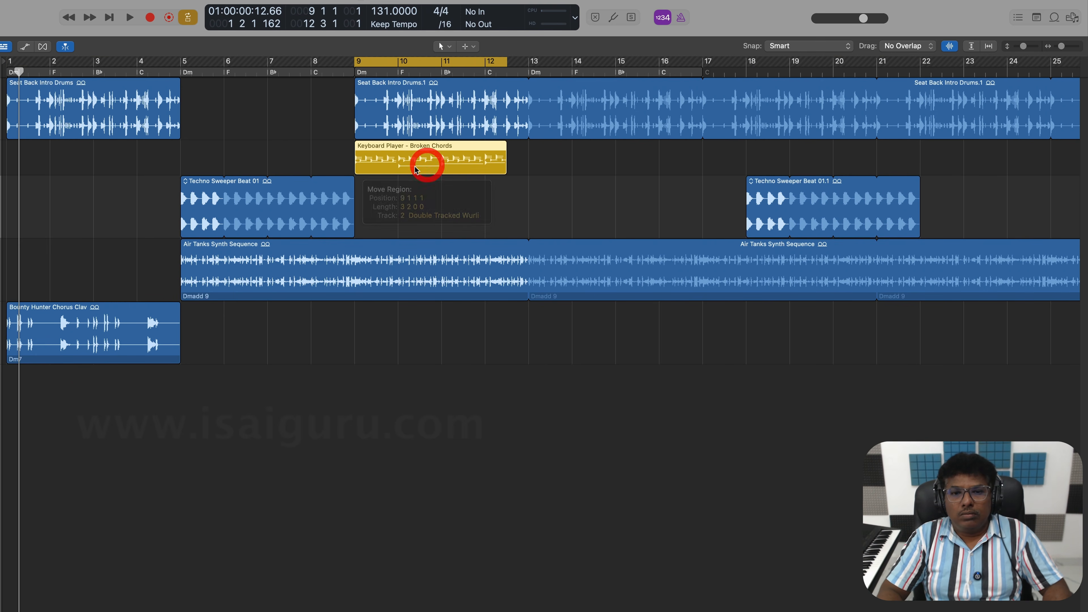
Set the cycle range to the Techno Sweeper Beat 01 region and then to Keyboard Player - Broken Chords, playing each briefly.
click(193, 198)
key(super+u)
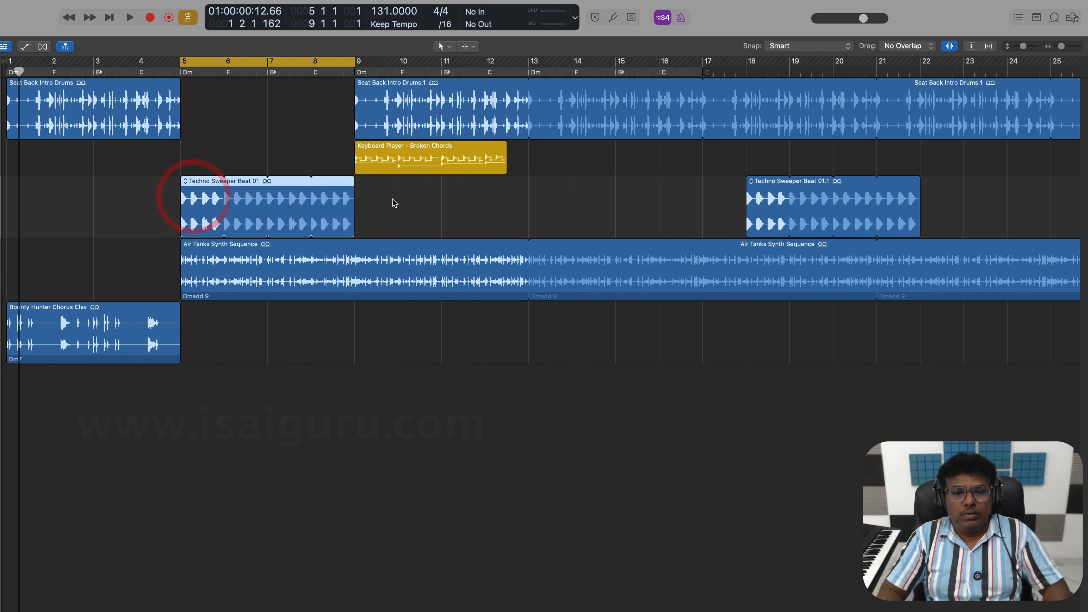
key(space)
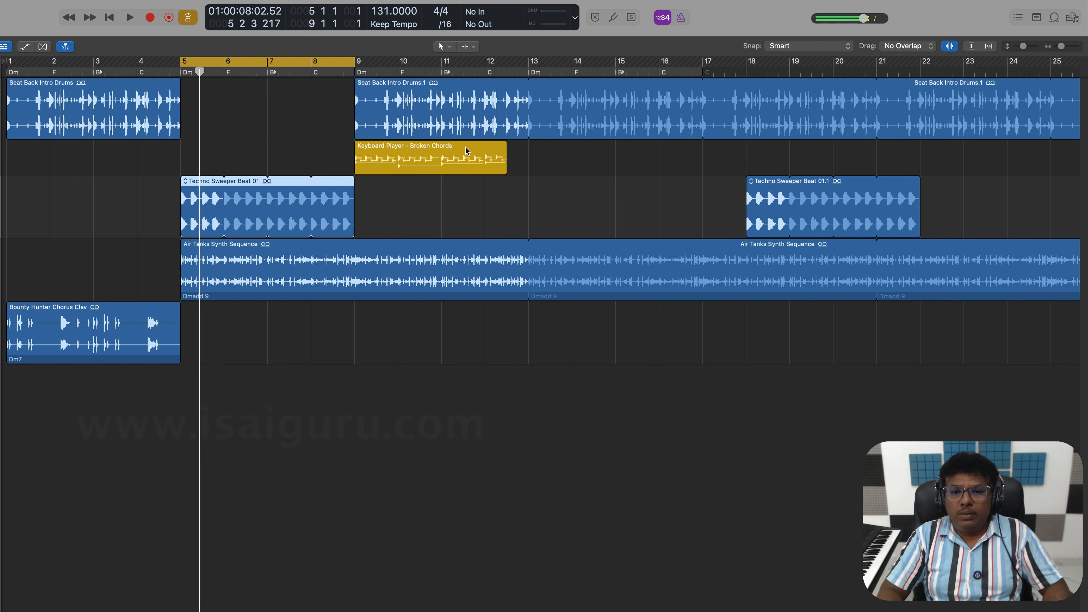
click(453, 151)
key(super+u)
key(space)
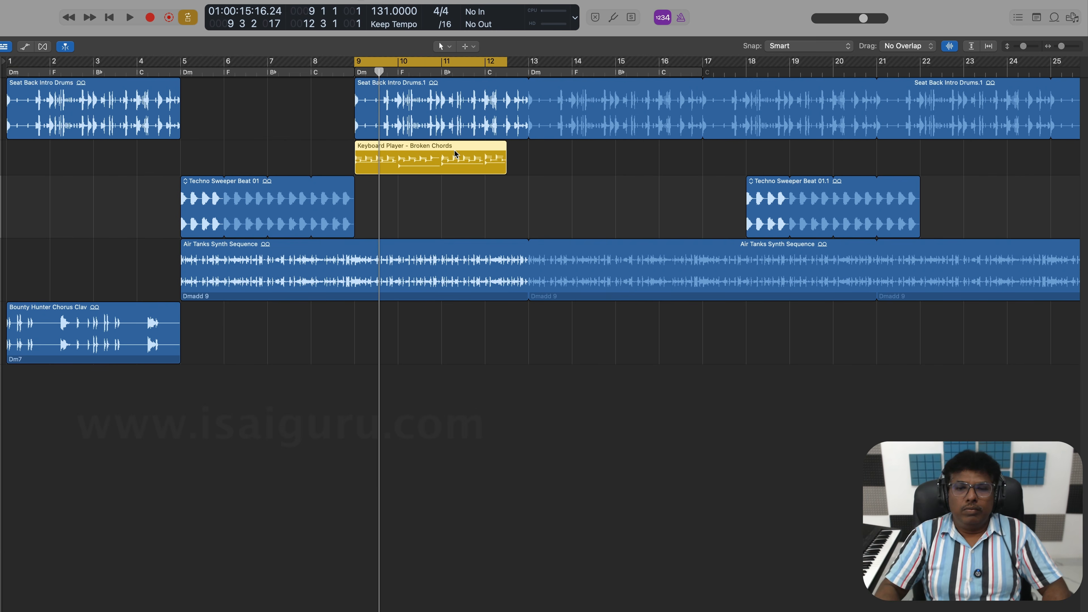
Disable Auto Set Locators, and select the Bounty Hunter Chorus Clav region.
right_click(187, 17)
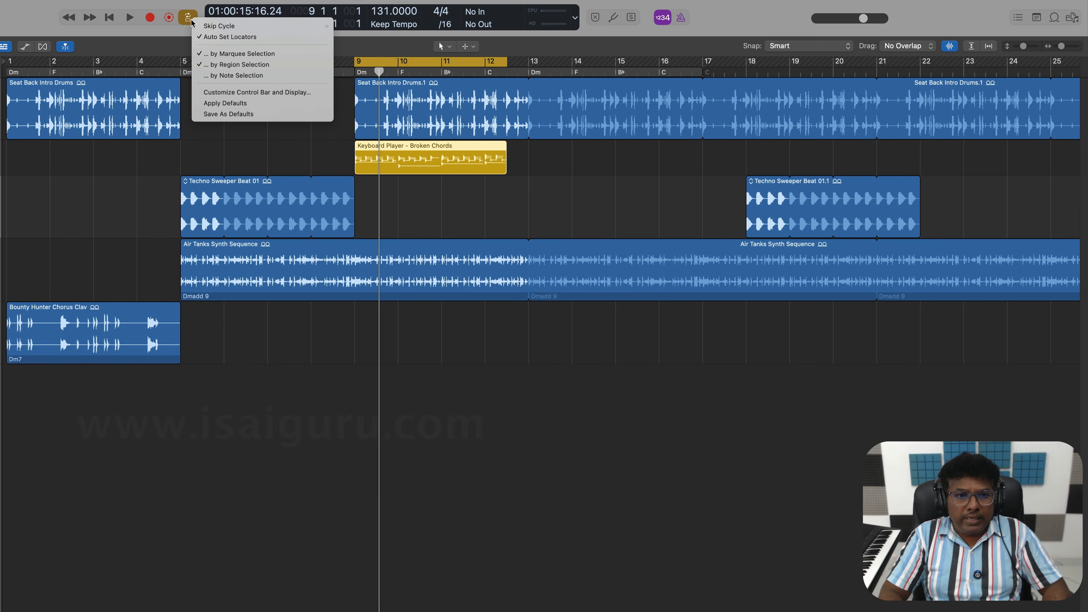
click(217, 38)
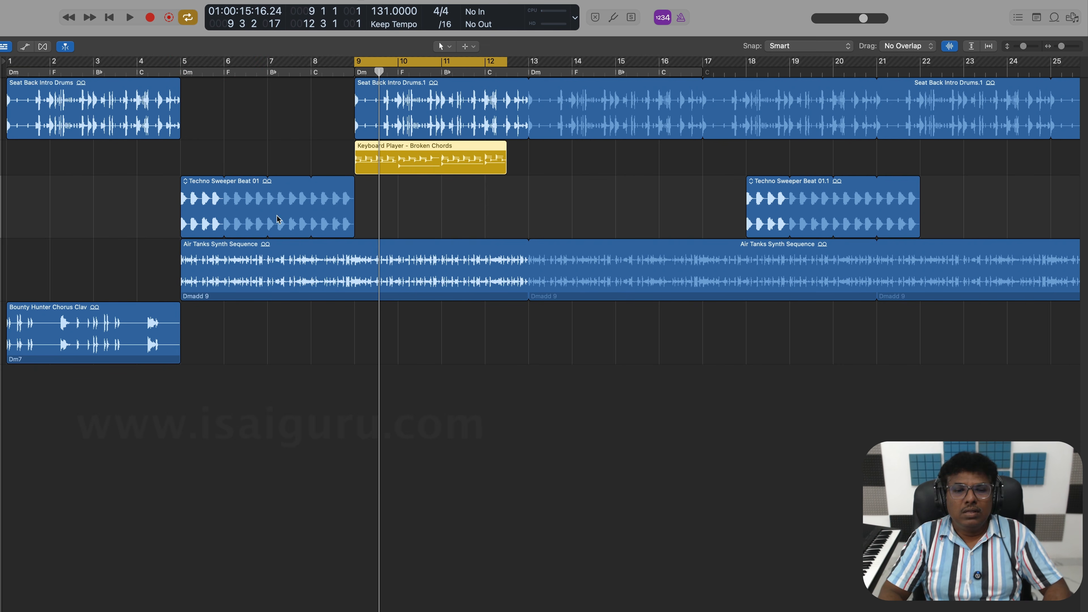
click(91, 342)
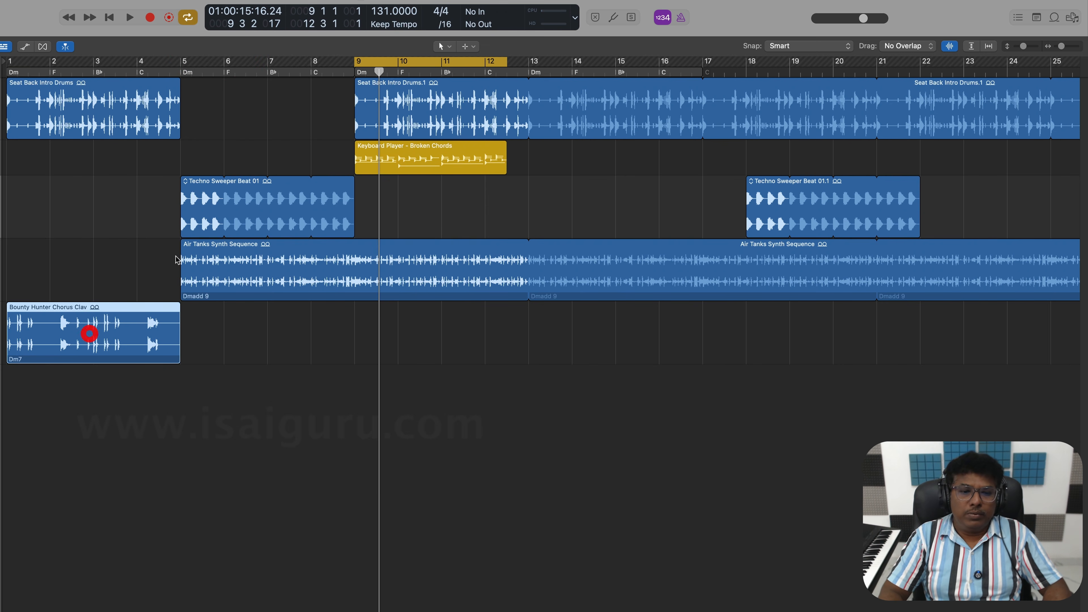